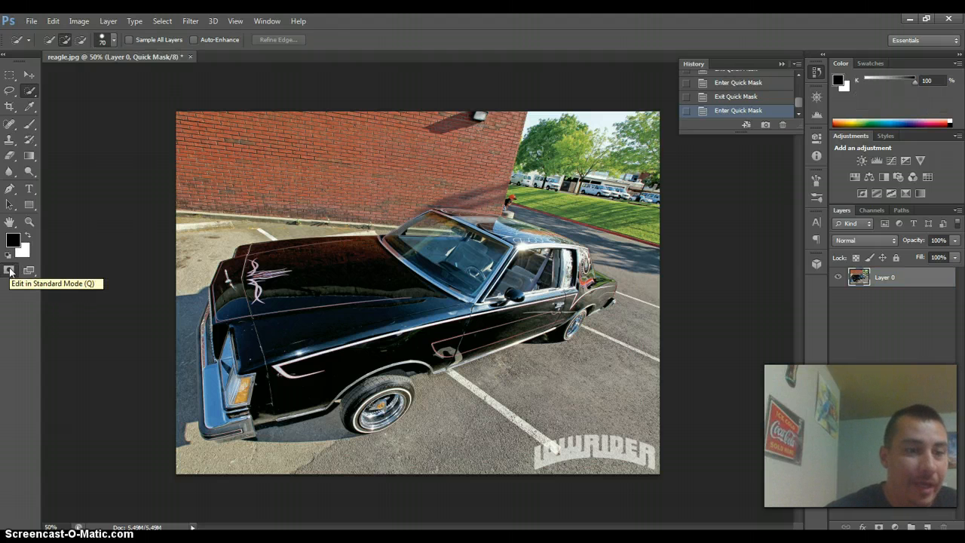
Step: Exit Quick Mask mode and make Quick Selection the active tool
click(9, 271)
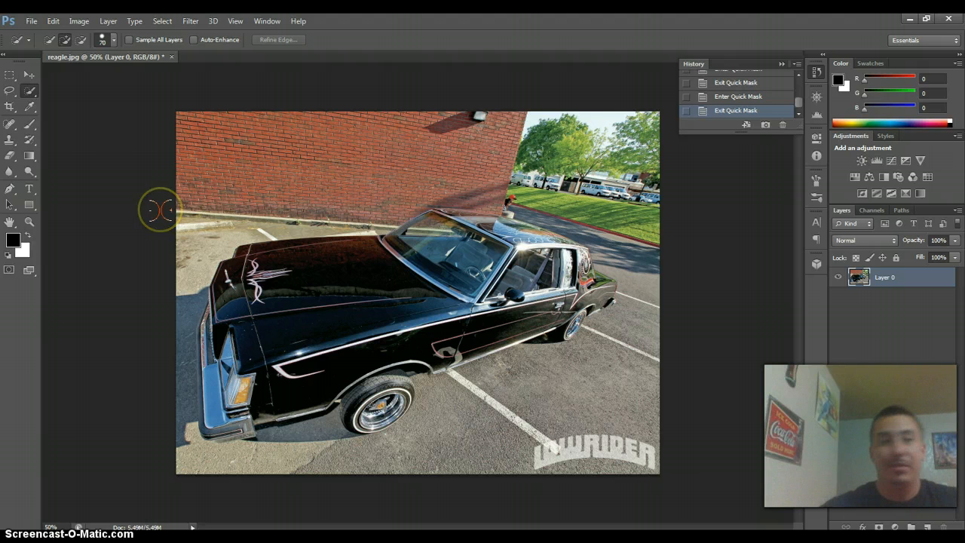
click(30, 91)
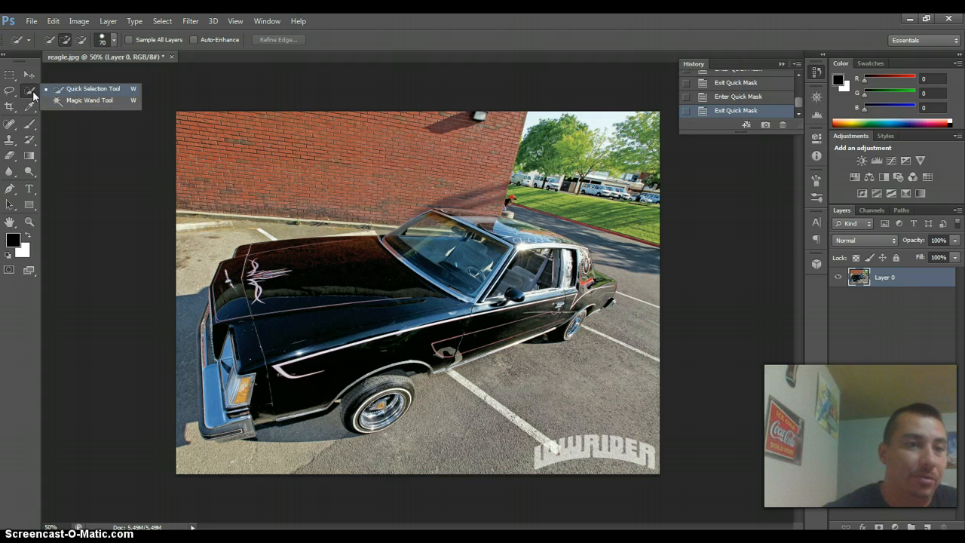
click(98, 91)
click(100, 91)
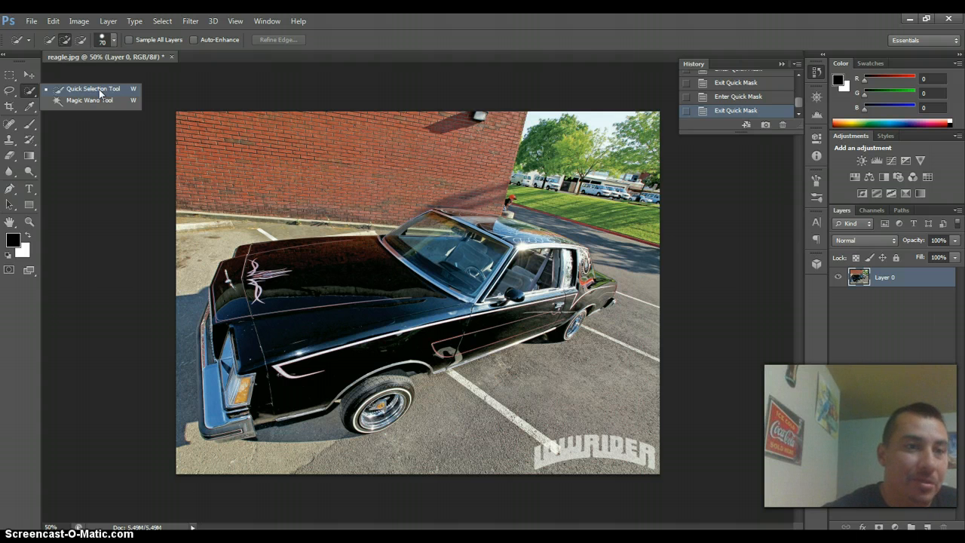
click(10, 91)
click(10, 91)
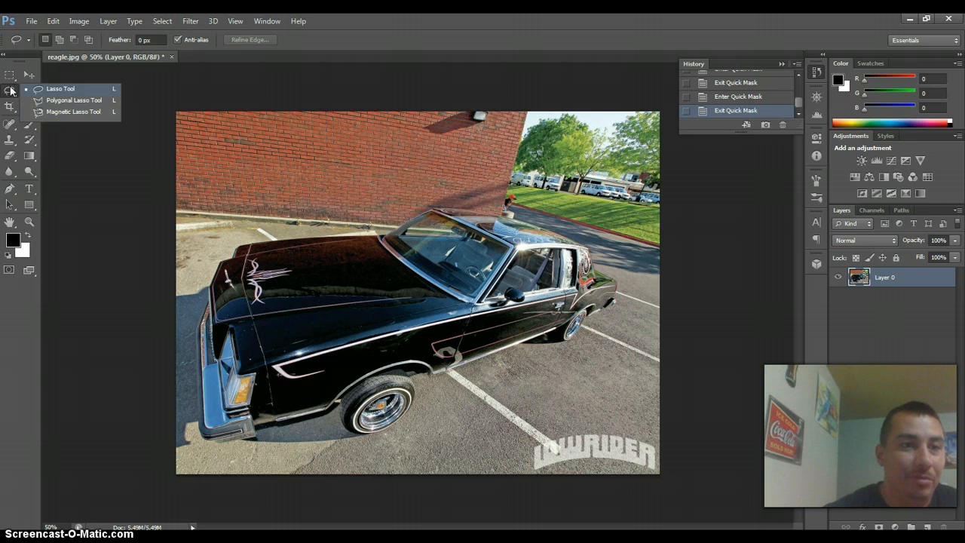
click(58, 89)
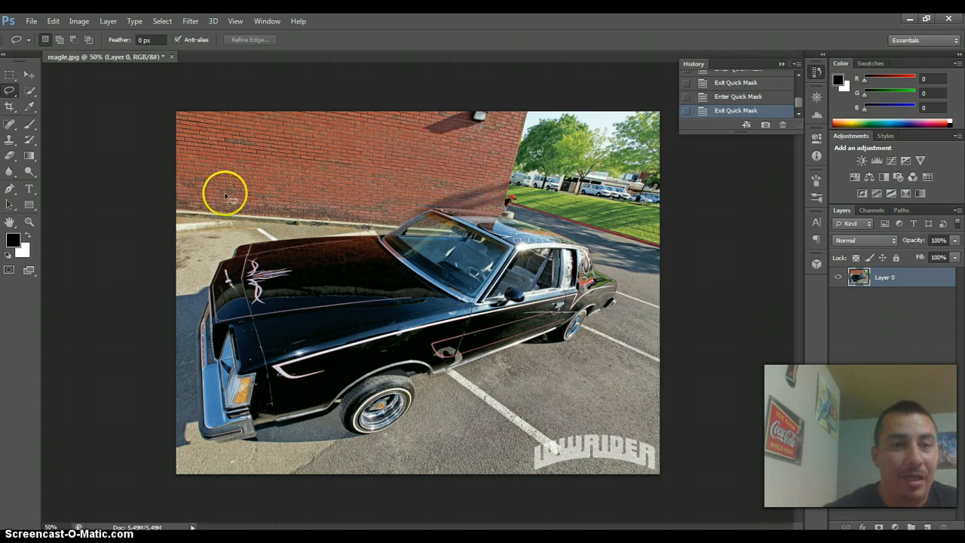
Step: Select the black car with Quick Selection using a 150 px brush, and reduce the brush size to 90 px
click(30, 91)
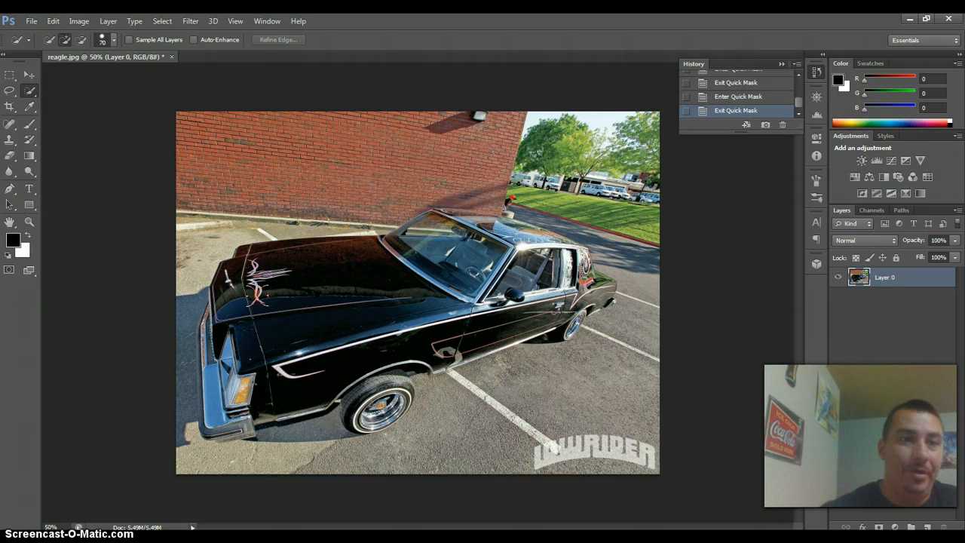
click(112, 41)
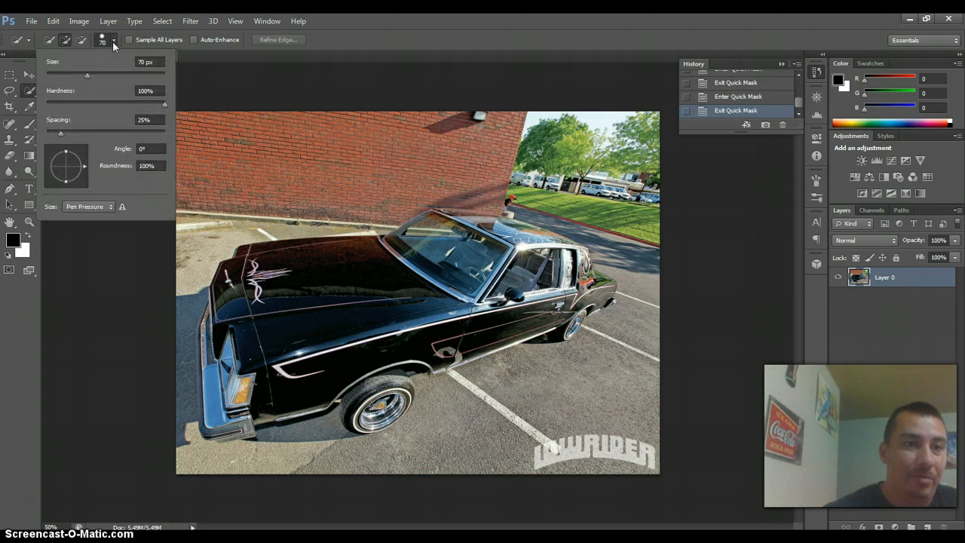
click(112, 41)
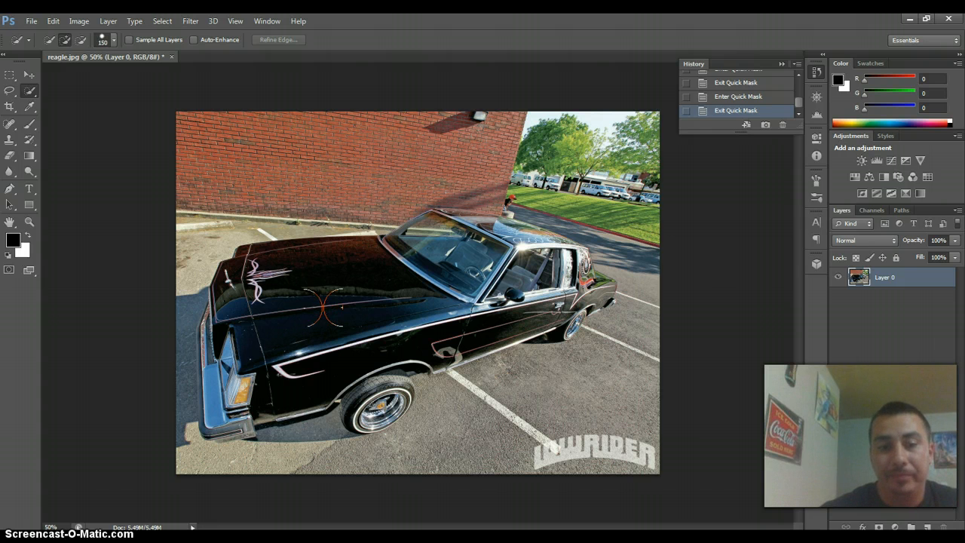
mouse_move(324, 305)
mouse_down()
mouse_move(266, 280)
mouse_move(294, 300)
mouse_move(275, 273)
mouse_move(293, 299)
mouse_move(592, 276)
mouse_move(571, 306)
mouse_move(443, 341)
mouse_move(381, 400)
mouse_move(351, 388)
mouse_move(388, 395)
mouse_move(260, 403)
mouse_move(222, 394)
mouse_move(216, 373)
mouse_move(217, 421)
mouse_move(214, 330)
mouse_move(226, 297)
mouse_move(205, 302)
mouse_up()
key(bracketleft)
key(bracketleft)
key(bracketleft)
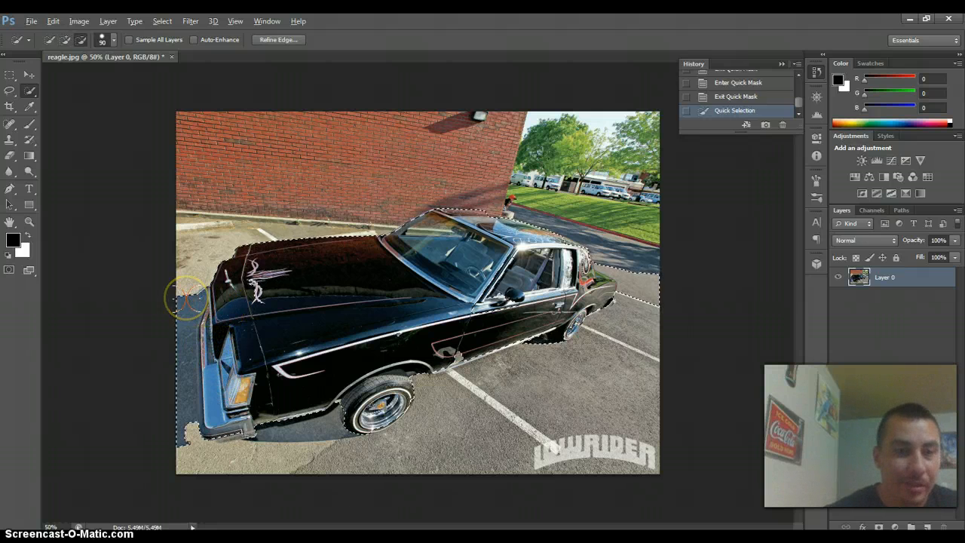
Step: Trim the pavement beside the front bumper and behind the rear window from the car selection, and deselect everything
click(187, 298)
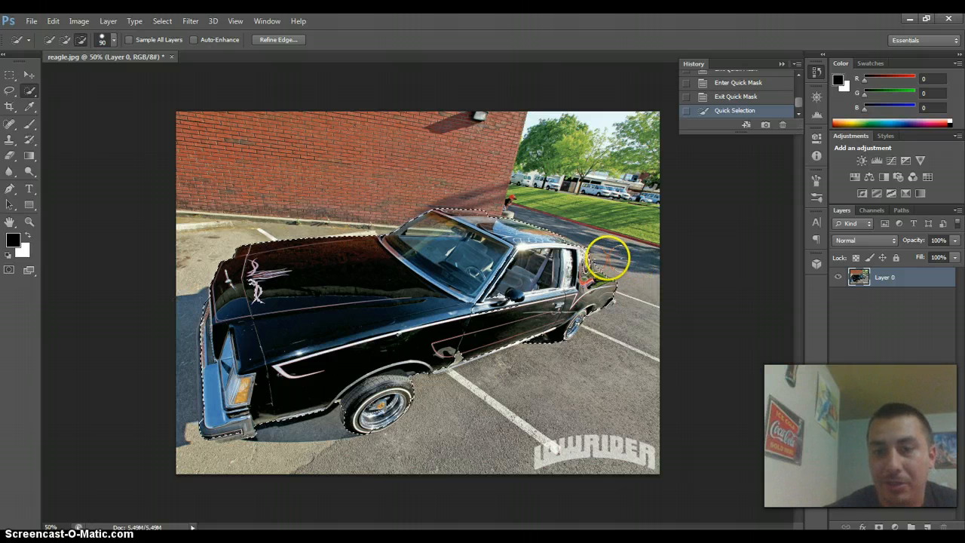
drag(566, 232, 562, 243)
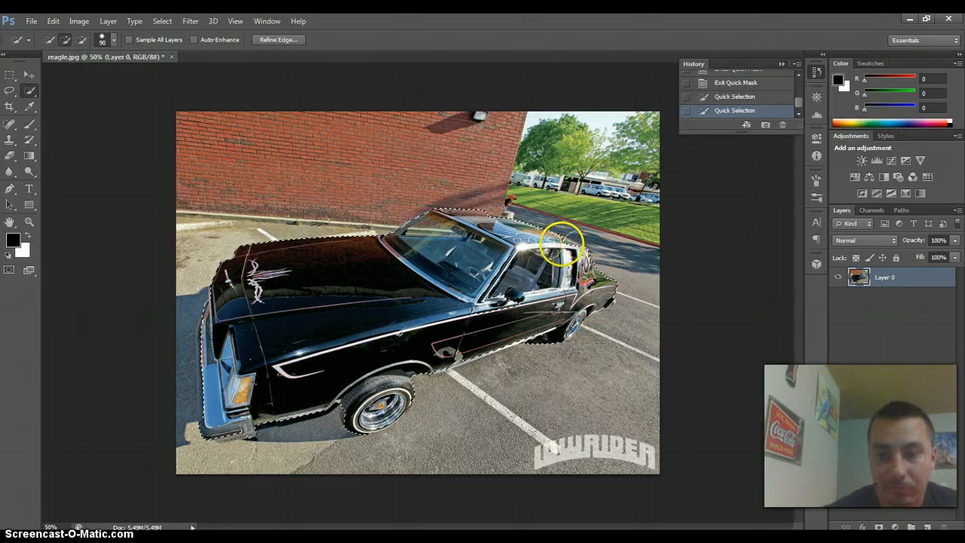
click(562, 252)
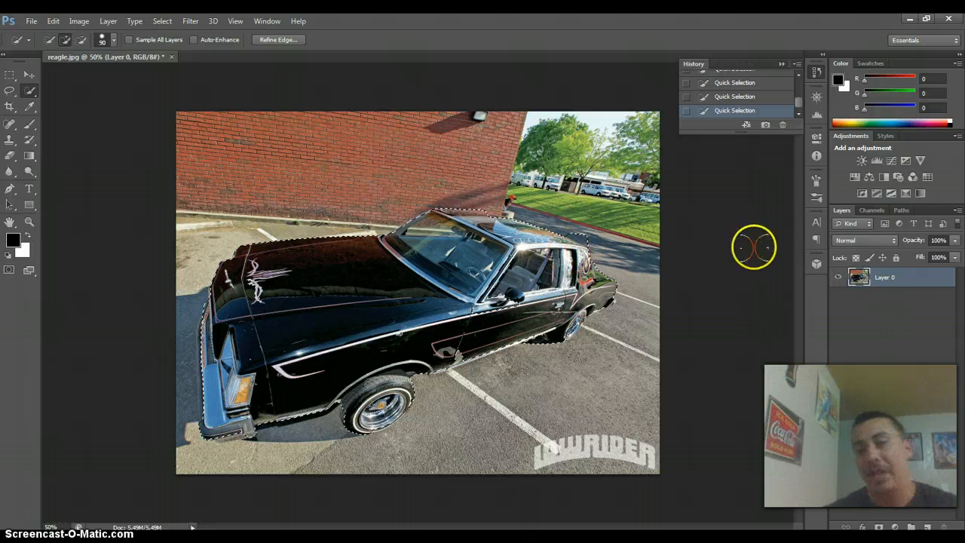
key(ctrl+d)
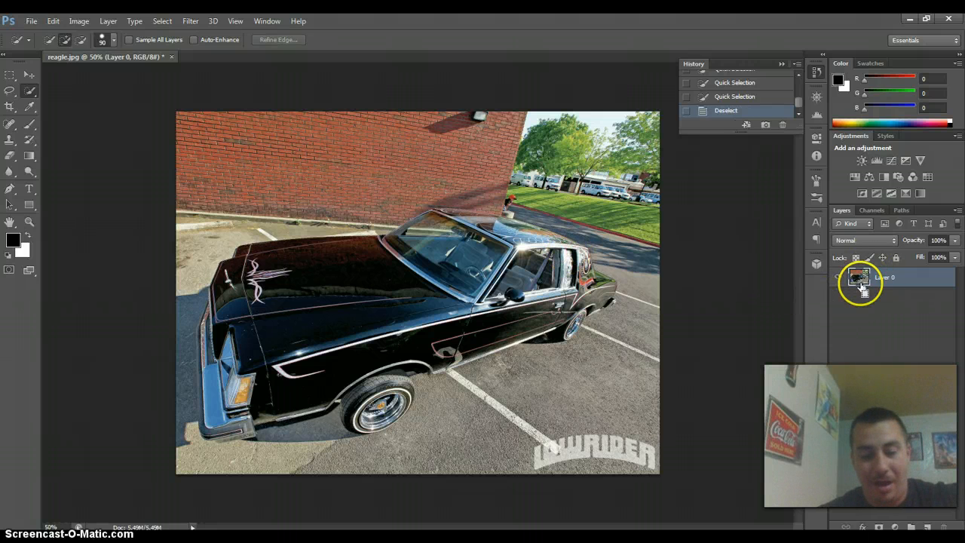
Step: Duplicate Layer 0 and select the whole black car on the original layer with the Quick Selection tool
key(ctrl+j)
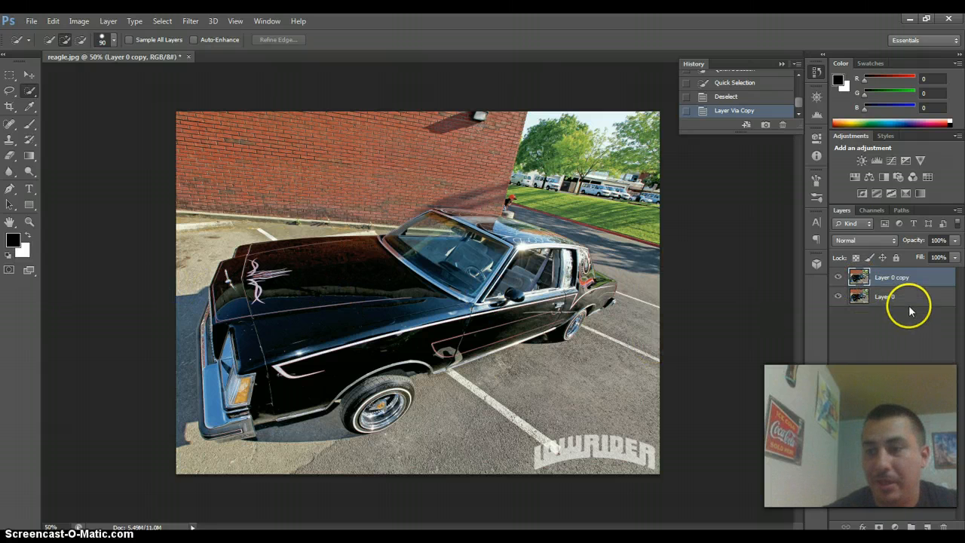
click(910, 296)
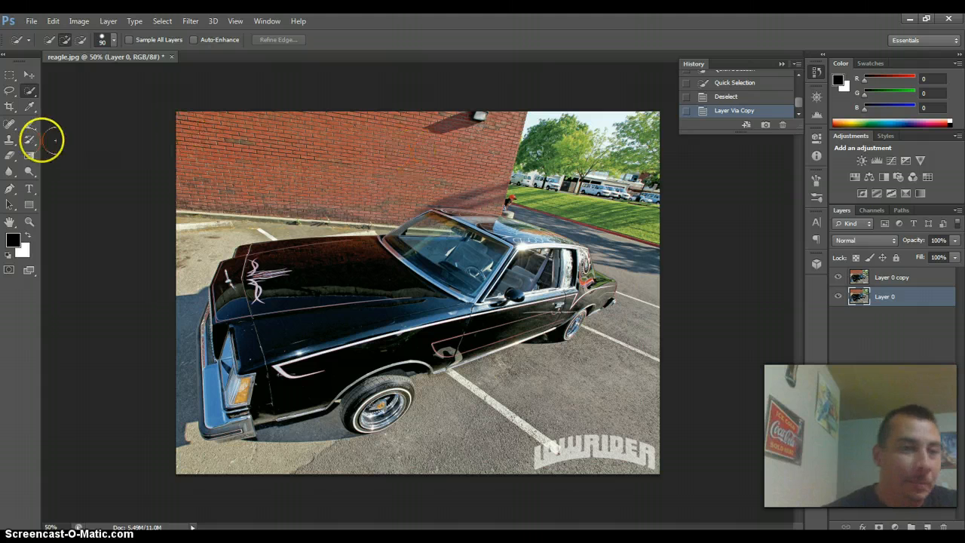
mouse_move(269, 310)
mouse_down()
mouse_move(531, 302)
mouse_move(419, 275)
mouse_move(456, 251)
mouse_up()
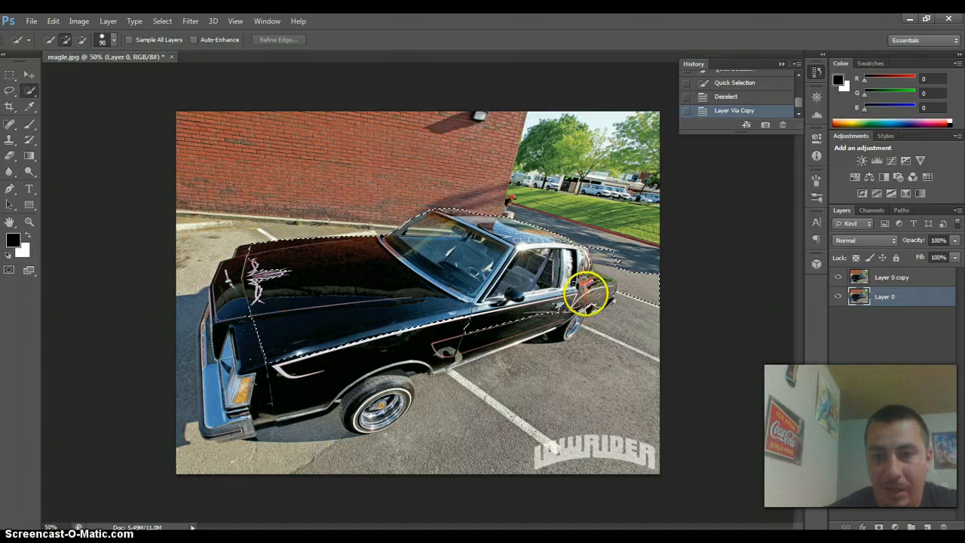
drag(586, 287, 543, 313)
mouse_move(481, 326)
mouse_down()
mouse_move(412, 351)
mouse_move(384, 374)
mouse_move(364, 412)
mouse_move(388, 407)
mouse_move(306, 350)
mouse_move(241, 401)
mouse_move(217, 392)
mouse_move(217, 412)
mouse_move(222, 329)
mouse_move(244, 274)
mouse_move(222, 424)
mouse_move(208, 285)
mouse_up()
Step: Subtract the pavement beside the front bumper and behind the trunk from the car selection
key(alt)
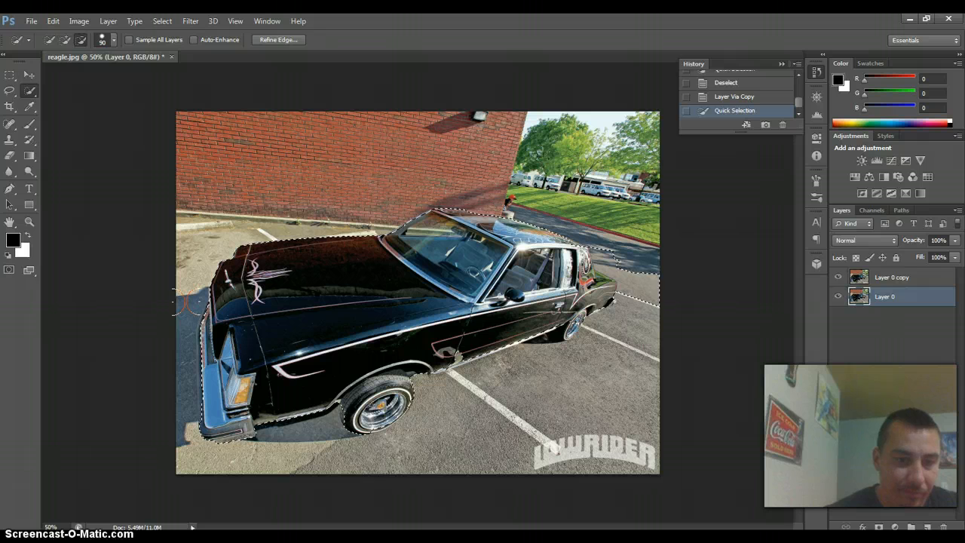
click(483, 485)
click(601, 269)
drag(639, 304, 652, 302)
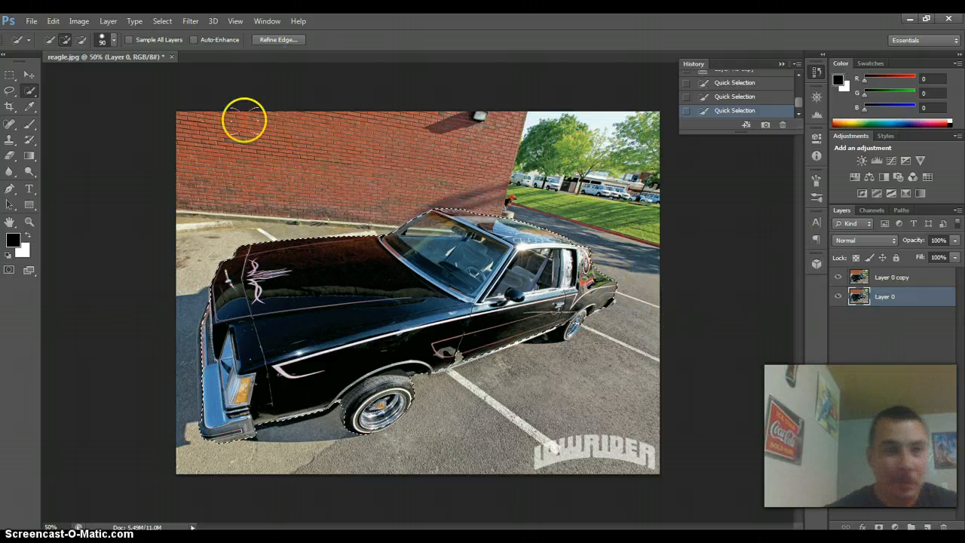
click(162, 22)
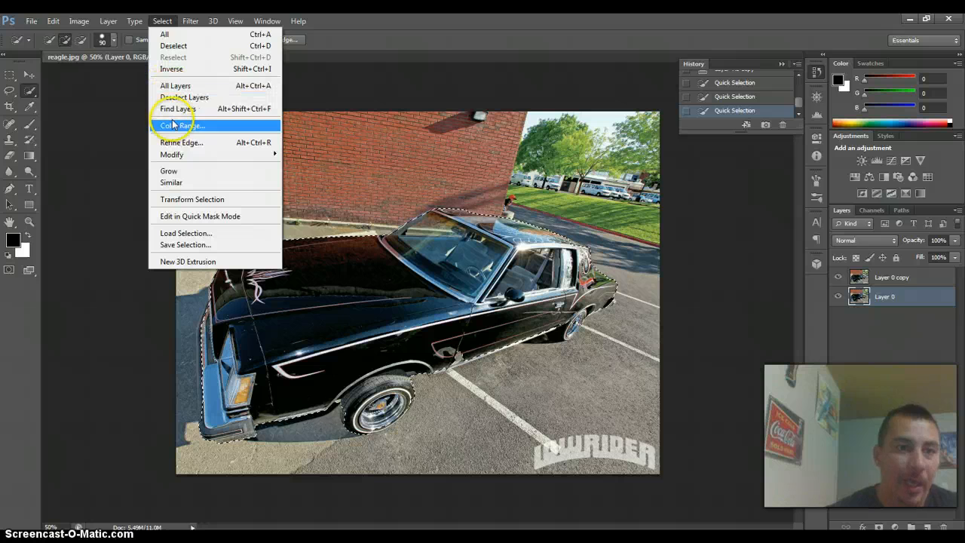
click(104, 189)
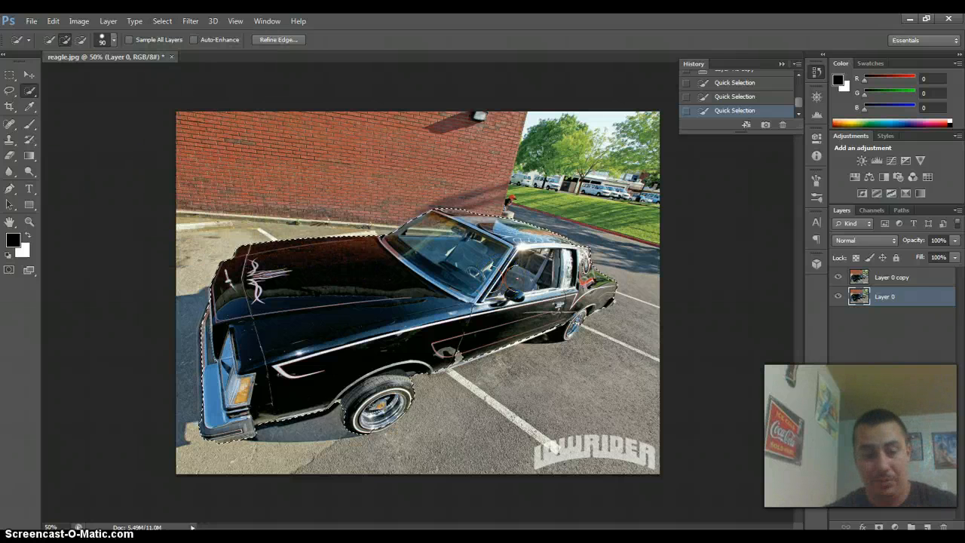
Step: Copy the selected car onto its own layer at the top of the stack, and hide Layer 0 copy and Layer 0
key(ctrl+j)
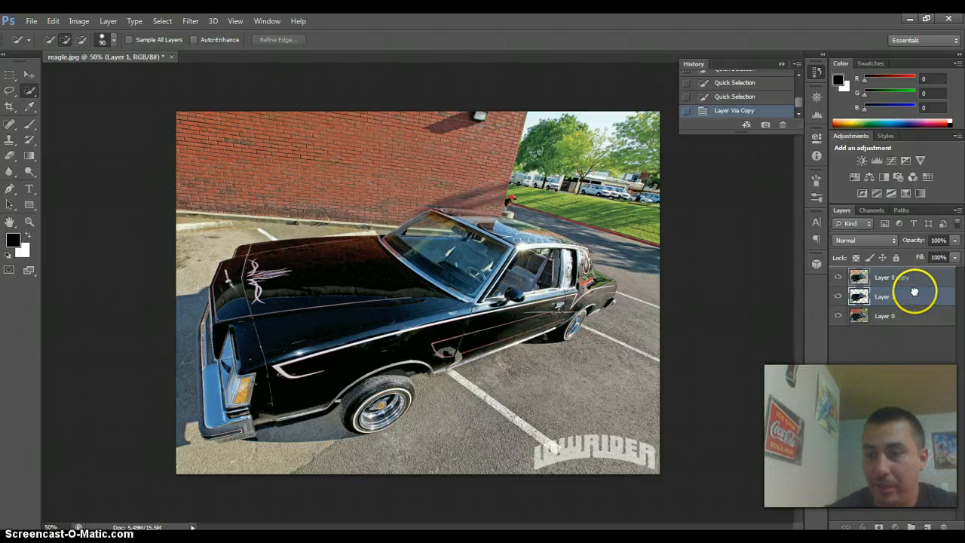
drag(914, 292, 913, 276)
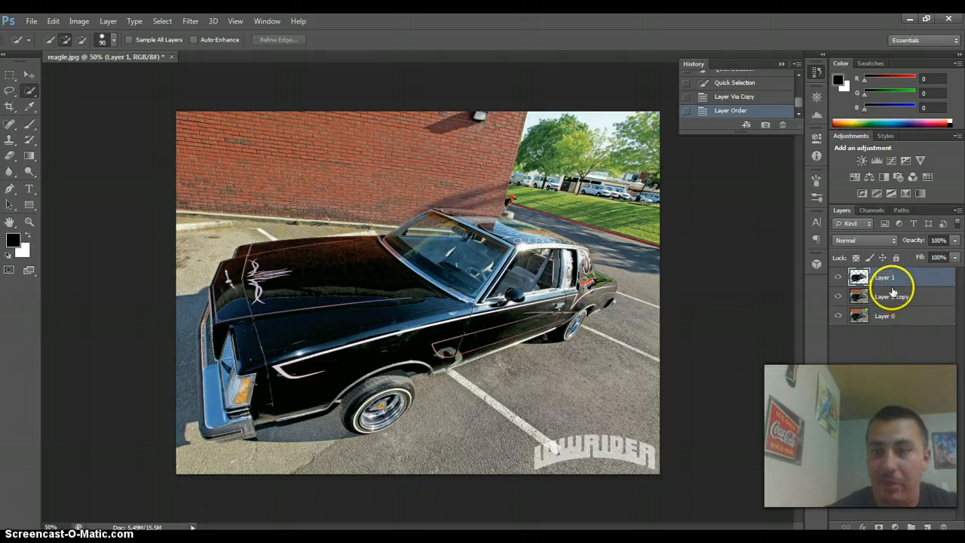
click(837, 296)
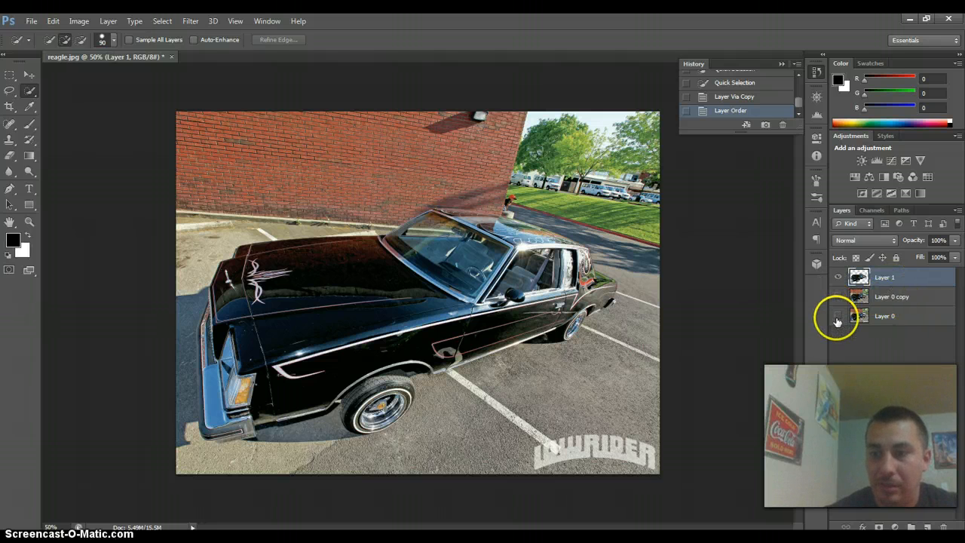
click(837, 319)
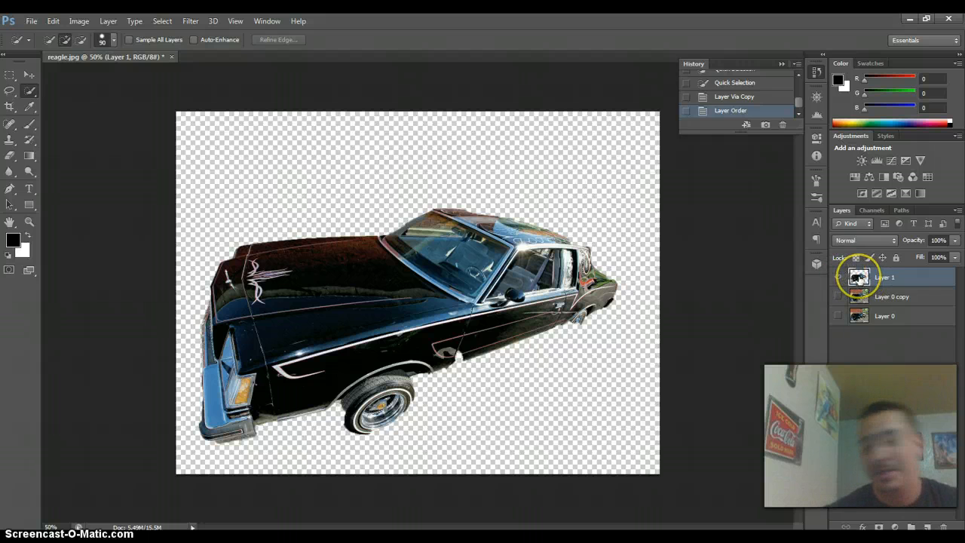
Step: Load the pixels of the car cutout layer as a selection, and clear that selection
right_click(860, 277)
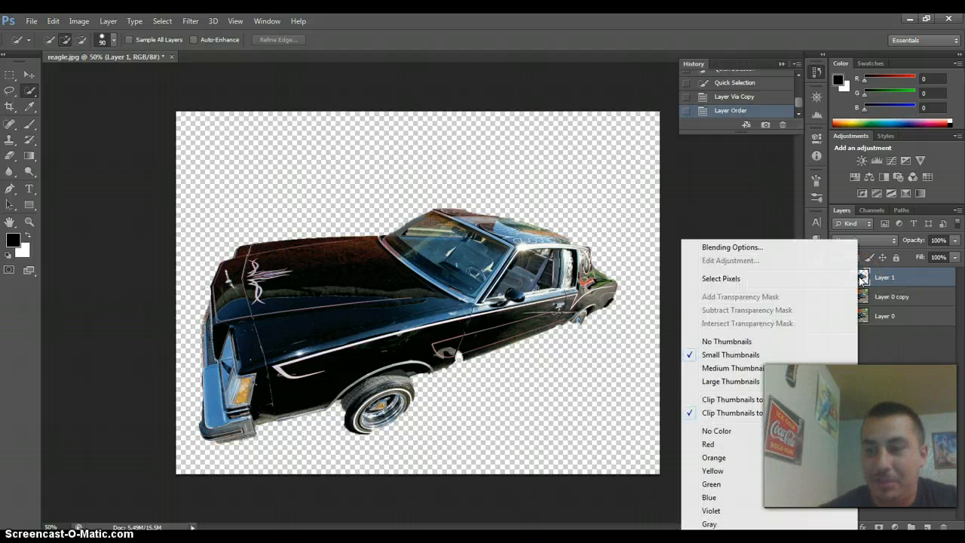
click(757, 280)
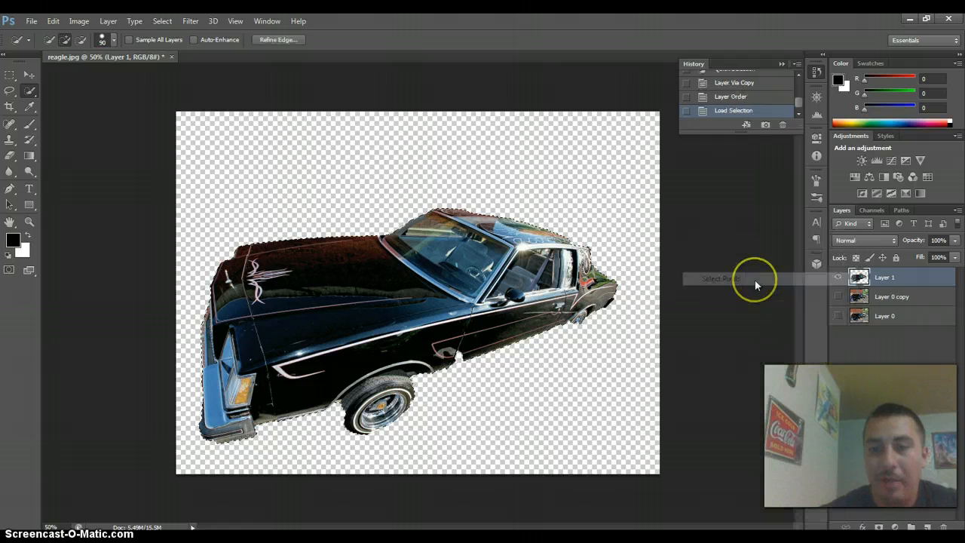
right_click(858, 277)
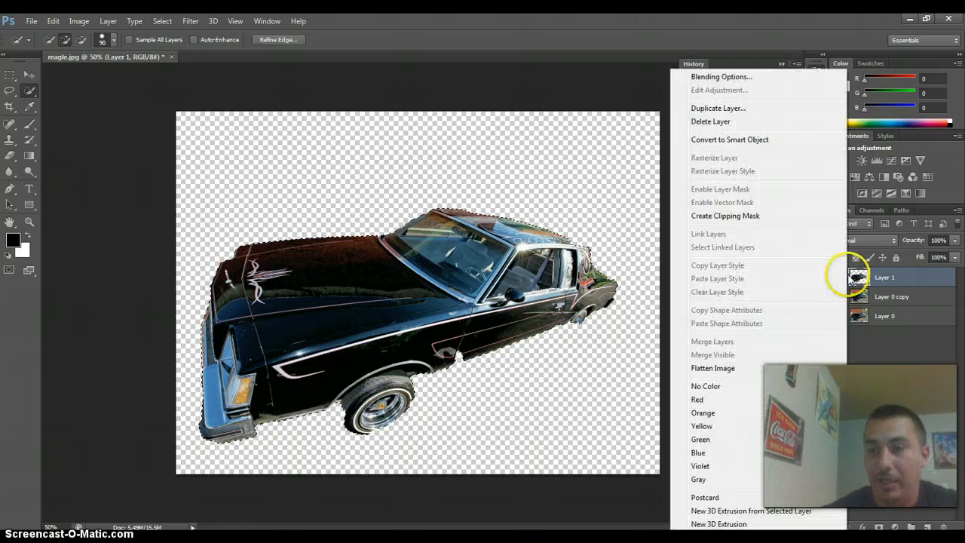
click(625, 386)
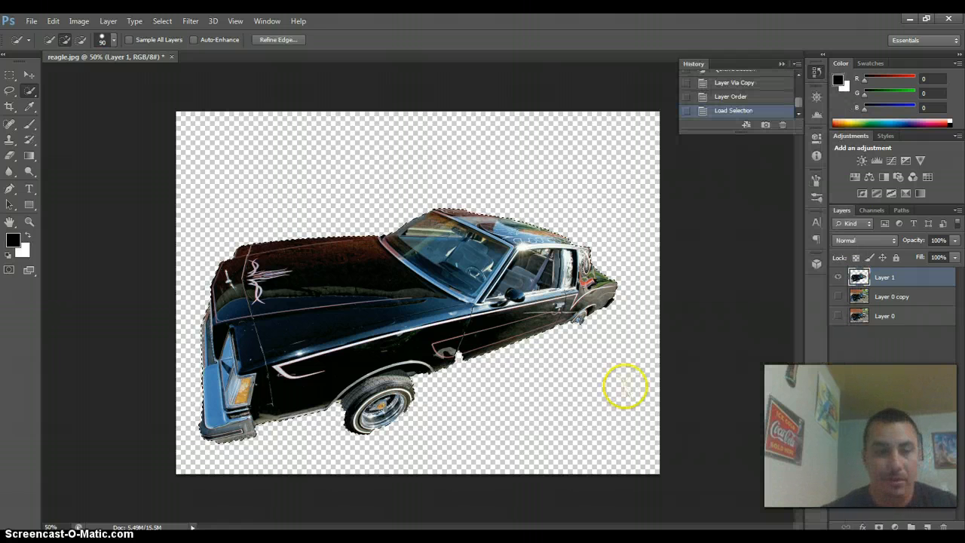
key(ctrl+d)
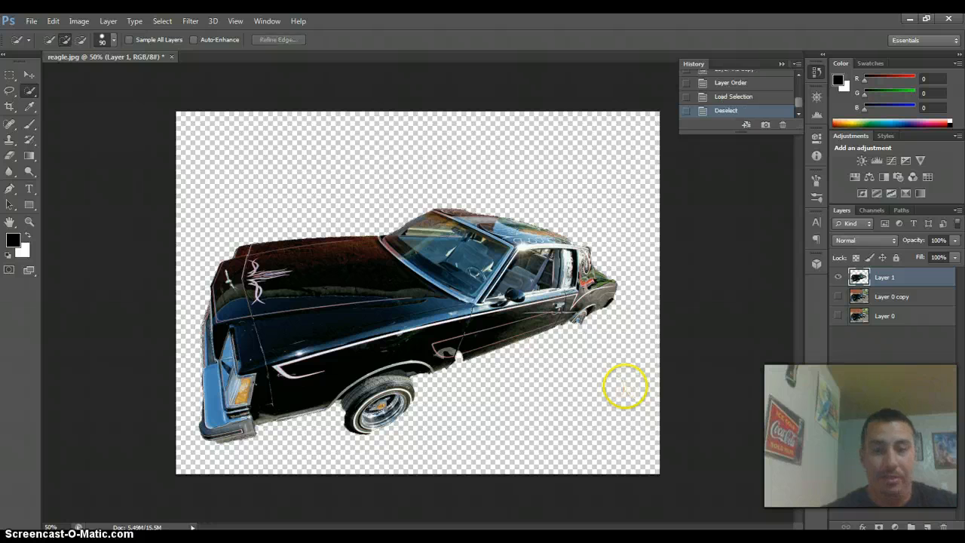
Step: Select the pixels of the car cutout on Layer 1
right_click(860, 275)
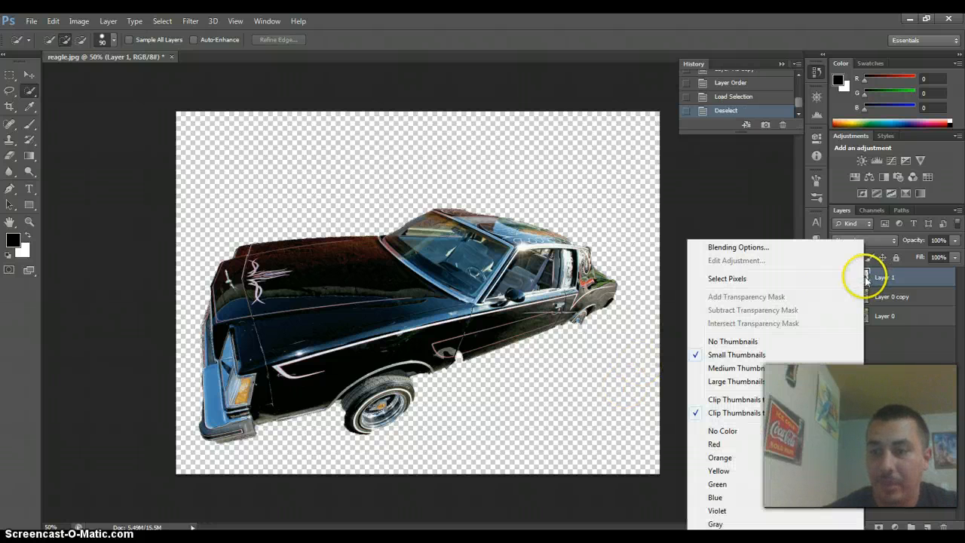
click(747, 281)
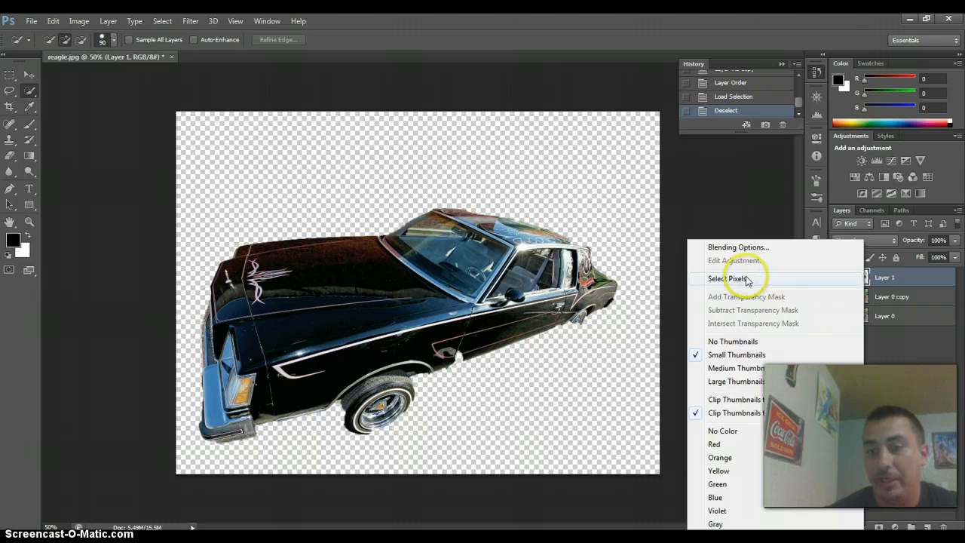
click(748, 281)
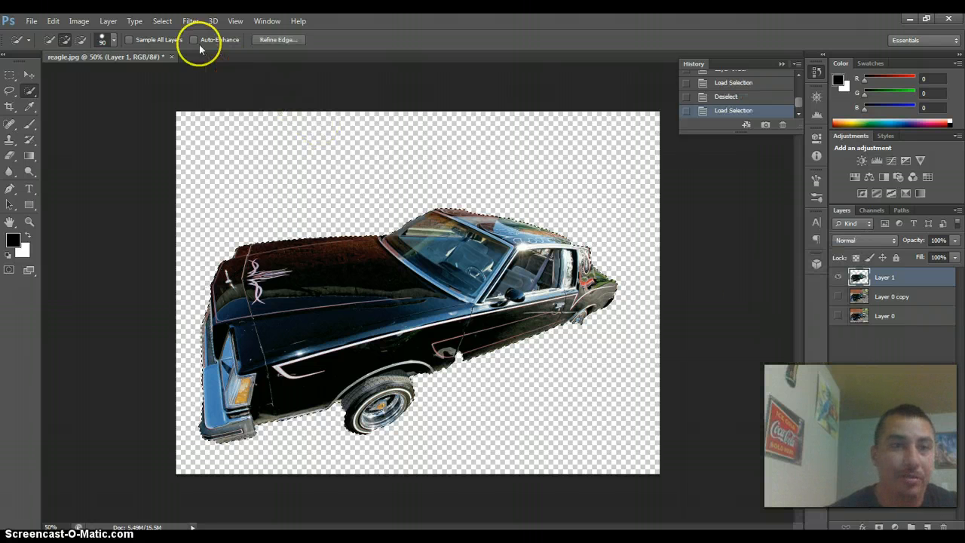
Step: Refine the car selection's edge with Smart Radius enabled, Smooth at 23 and Feather at 6.1 px
click(189, 22)
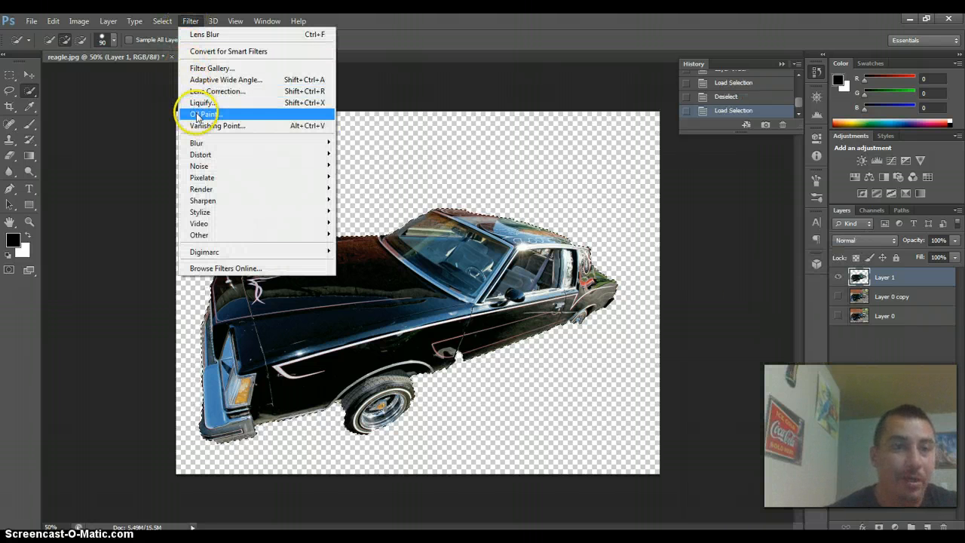
mouse_move(160, 23)
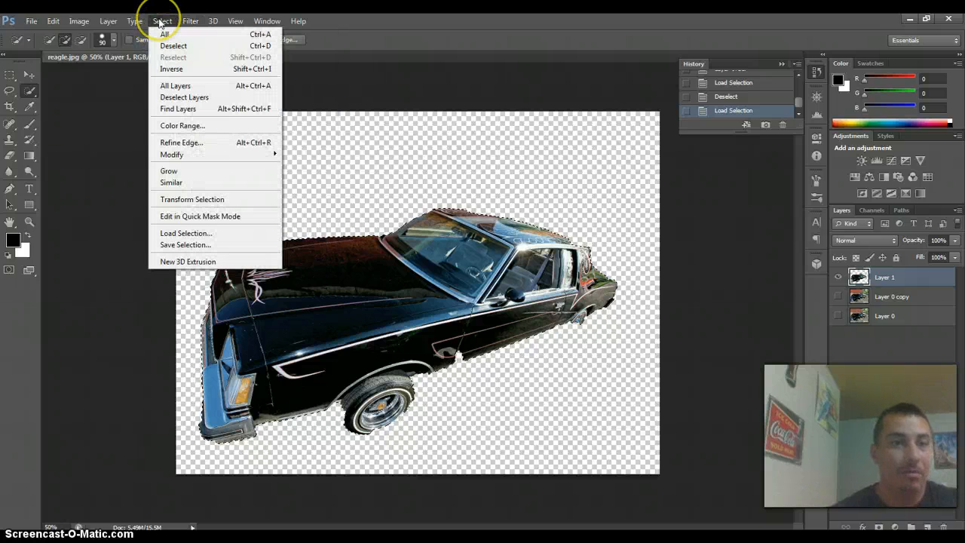
click(181, 144)
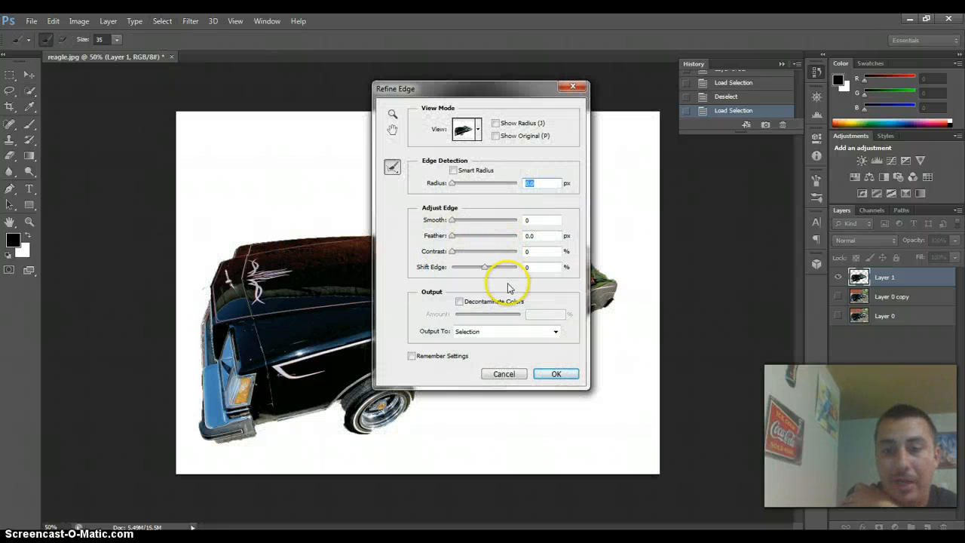
click(453, 170)
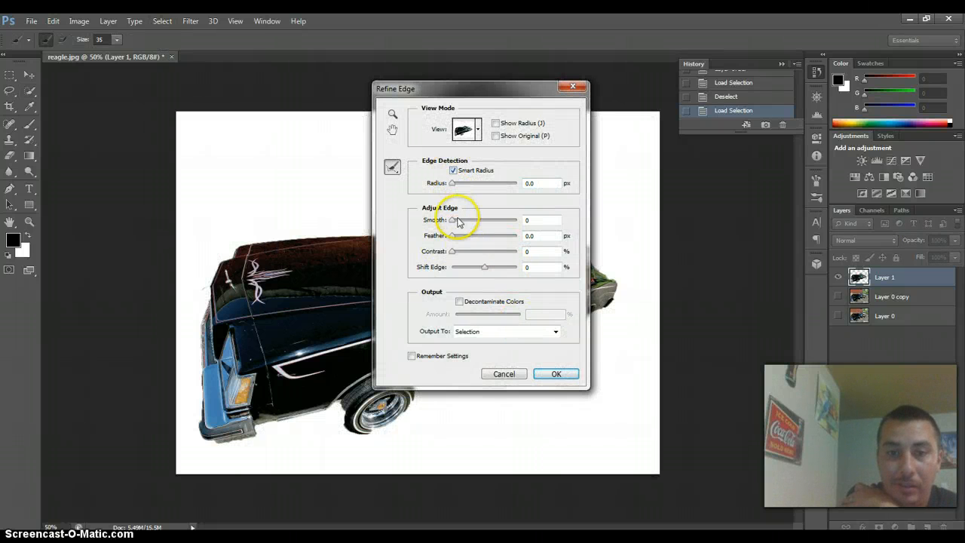
click(451, 221)
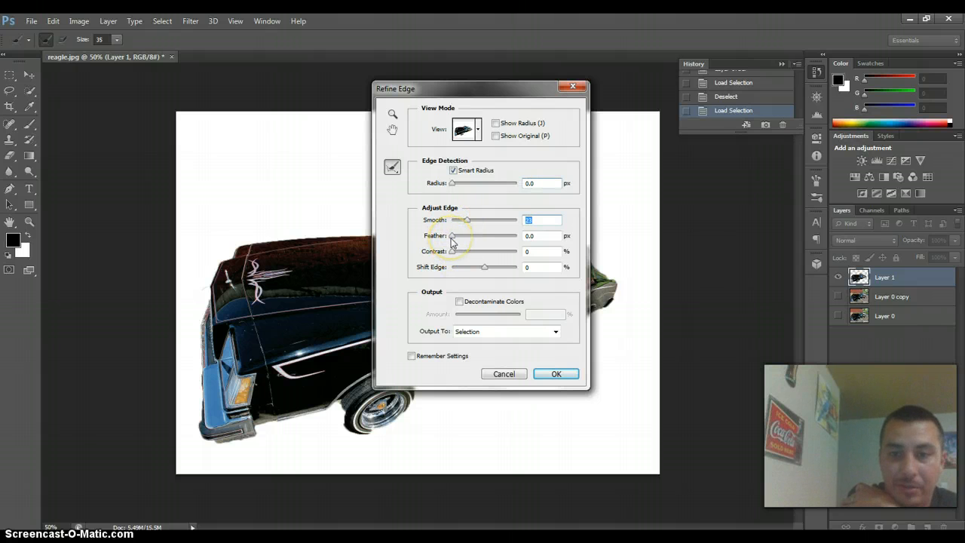
drag(466, 237, 471, 239)
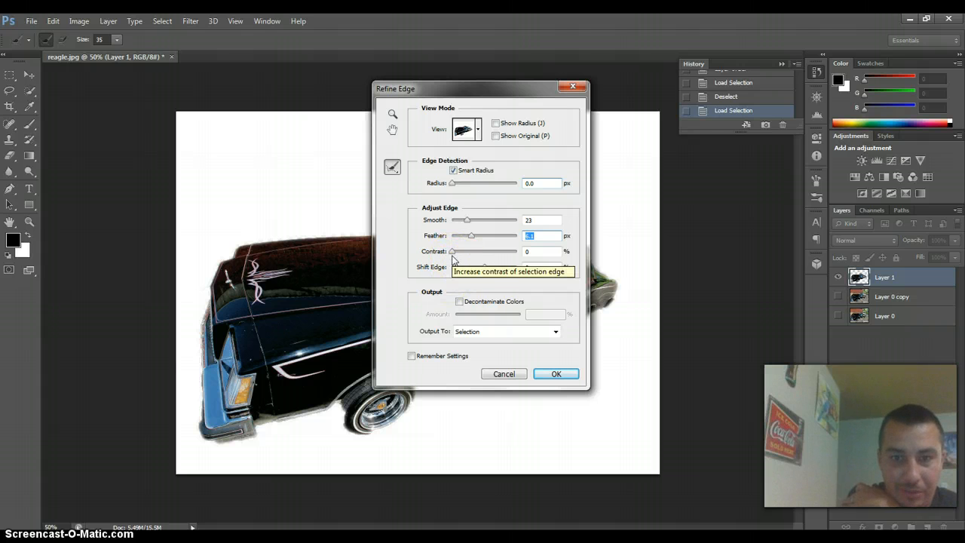
Step: Set the edge refinement's Contrast to 27% and Shift Edge to -50%
click(454, 253)
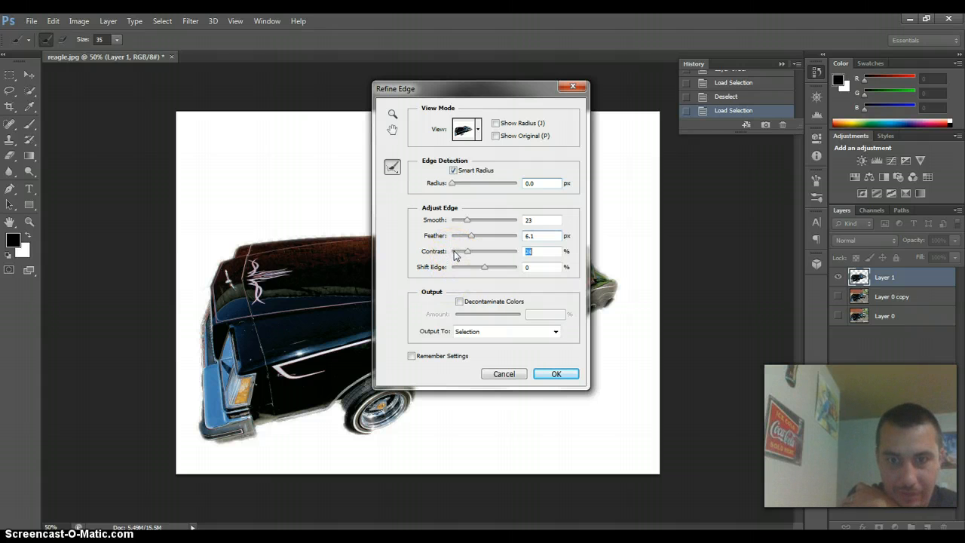
key(shift+Up)
key(shift+Up)
key(shift+Up)
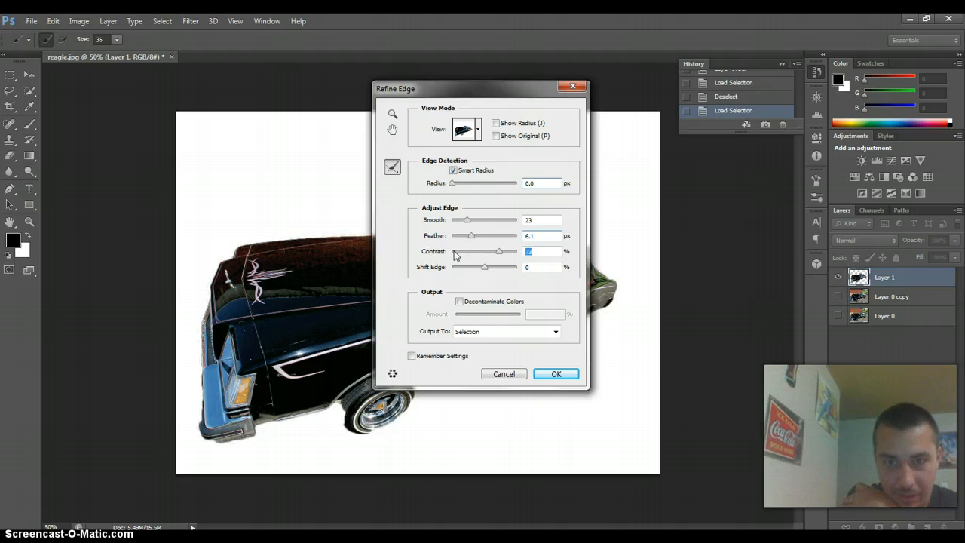
drag(453, 253, 469, 254)
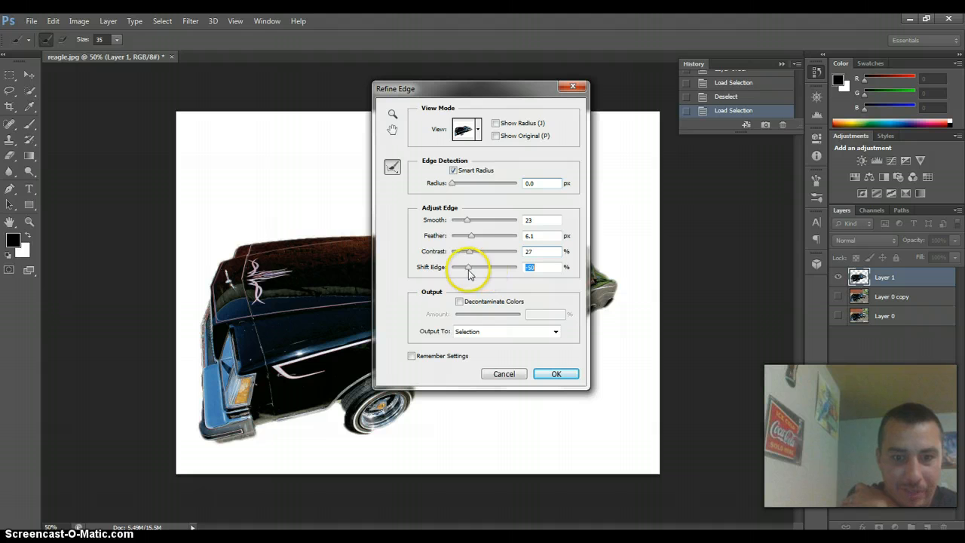
Step: Output the refined car selection as a New Layer with Layer Mask and apply the edge refinement
click(557, 331)
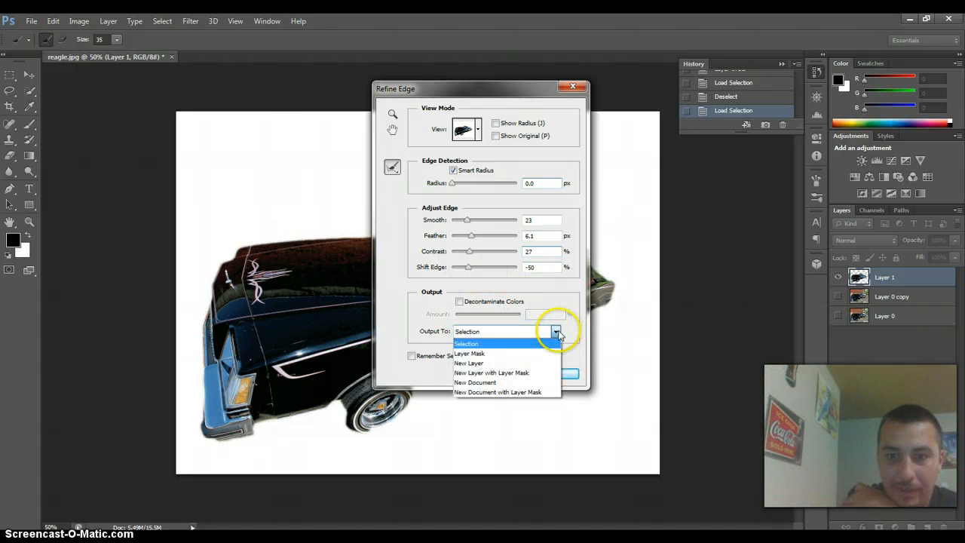
click(489, 374)
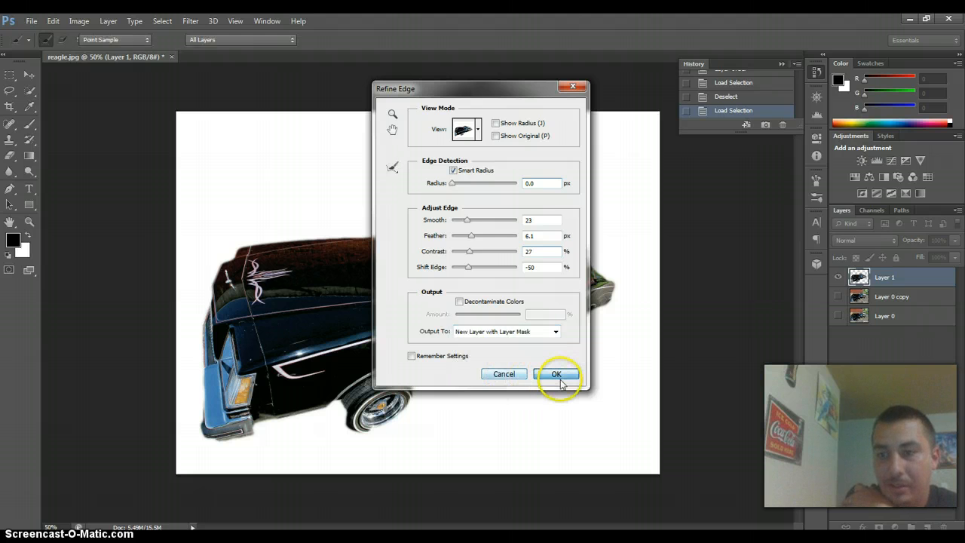
click(560, 377)
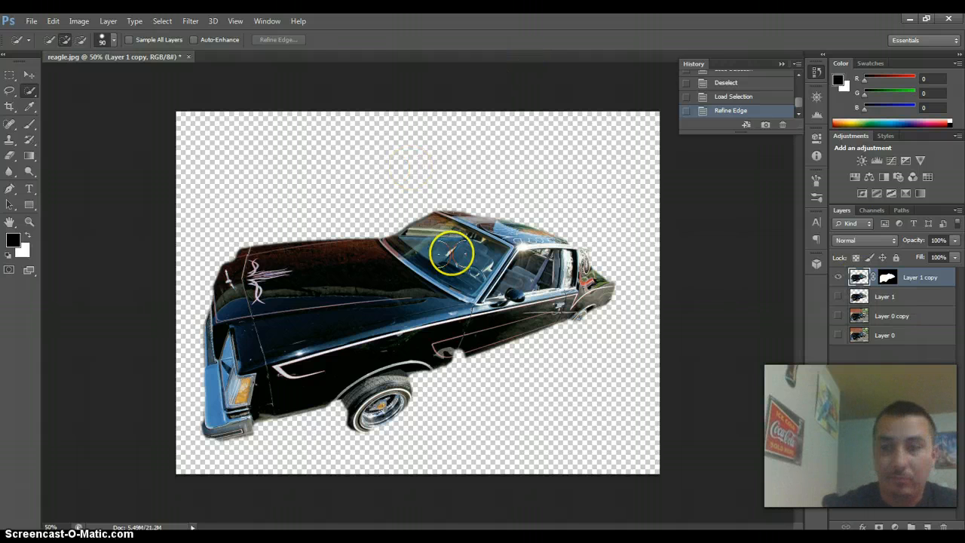
Step: Show Layer 0 copy and Layer 0, and hide the two car cutout layers, Layer 1 copy and Layer 1
click(838, 297)
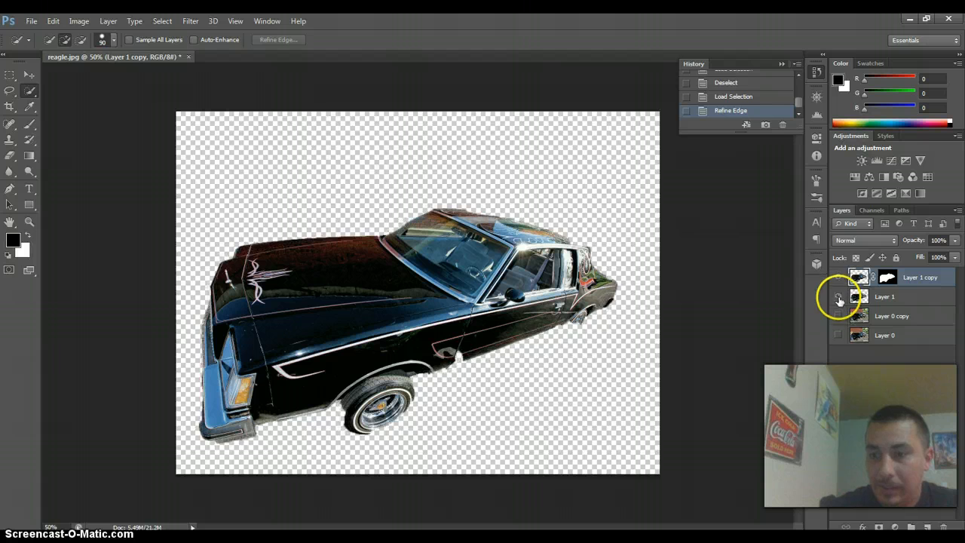
click(839, 321)
click(838, 337)
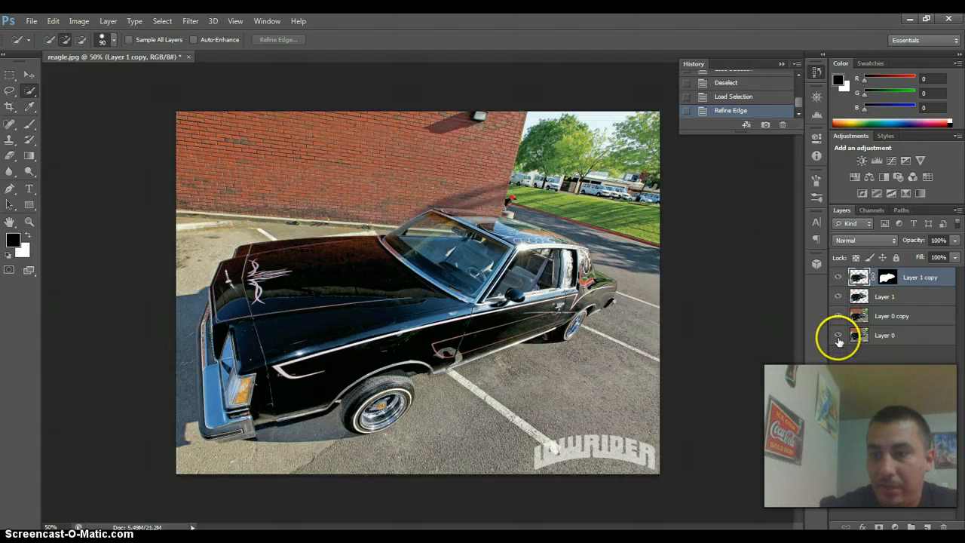
click(838, 316)
click(838, 277)
click(838, 297)
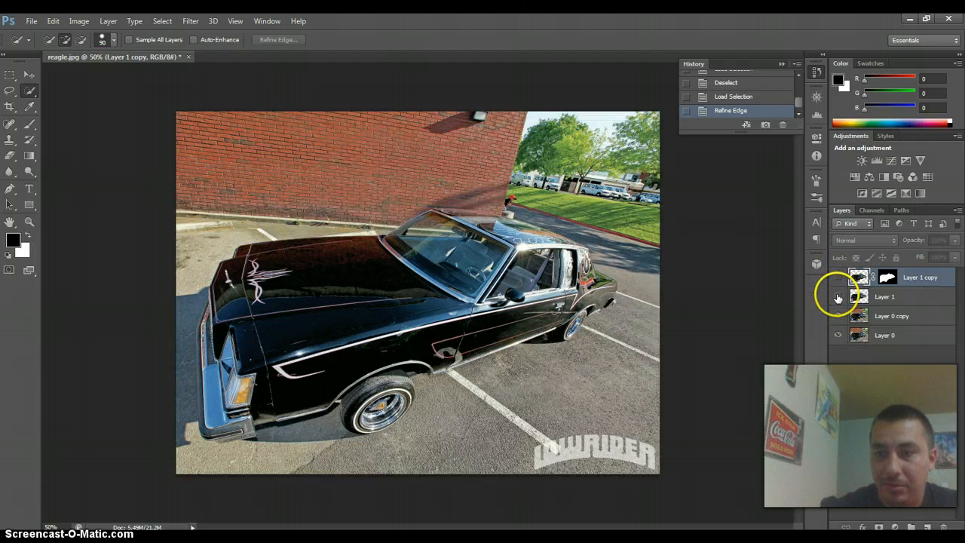
Step: Paint a Quick Mask over the whole car with a 175 px black brush
click(10, 270)
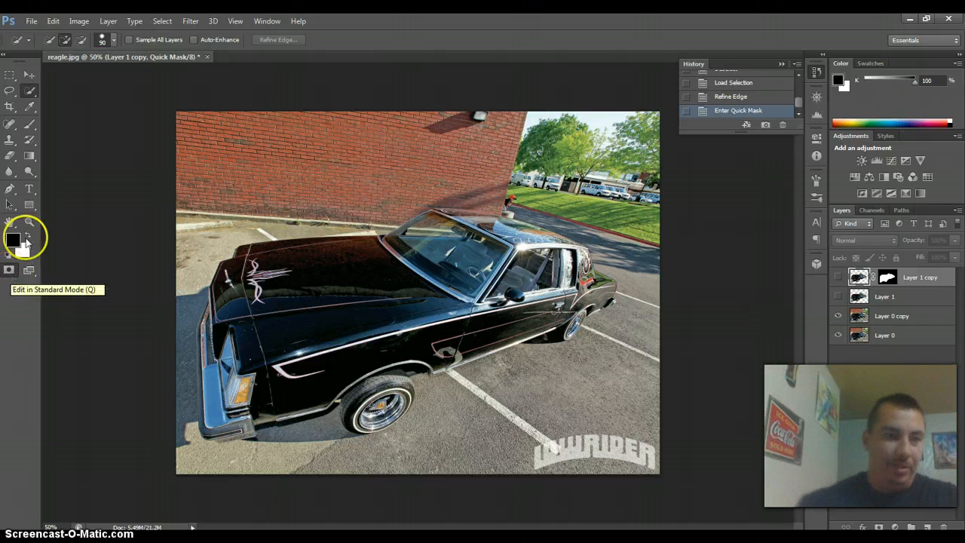
click(30, 123)
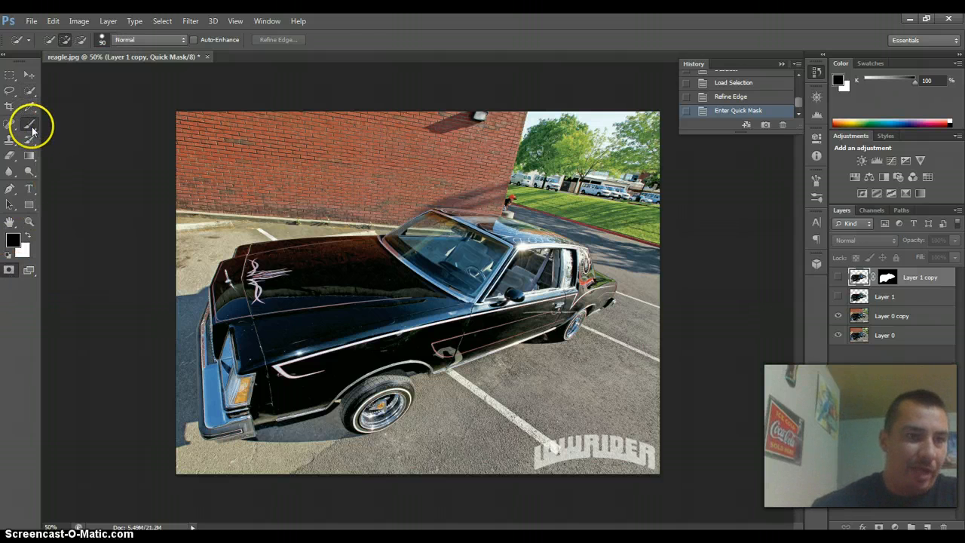
drag(305, 292, 376, 292)
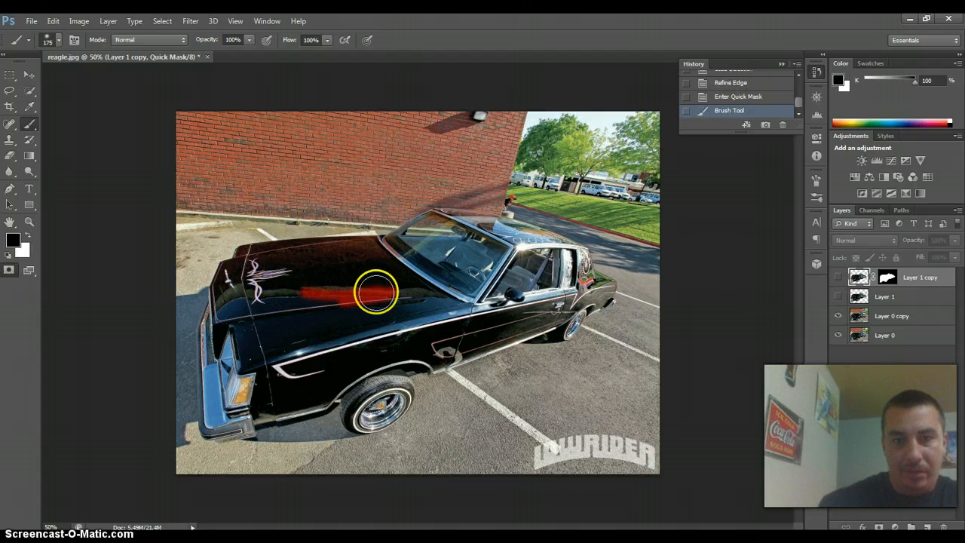
mouse_move(375, 292)
mouse_down()
mouse_move(327, 284)
mouse_move(445, 275)
mouse_move(332, 289)
mouse_up()
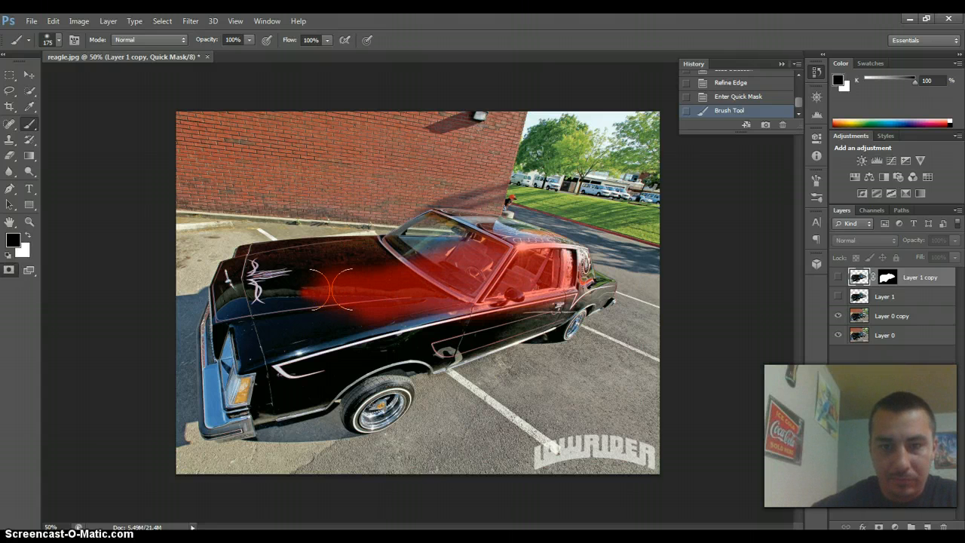
mouse_move(423, 279)
mouse_down()
mouse_move(432, 238)
mouse_move(368, 261)
mouse_move(252, 262)
mouse_move(229, 406)
mouse_move(245, 416)
mouse_move(220, 413)
mouse_move(230, 317)
mouse_move(318, 305)
mouse_move(259, 392)
mouse_move(219, 300)
mouse_move(223, 285)
mouse_move(260, 266)
mouse_move(255, 281)
mouse_move(229, 286)
mouse_move(238, 285)
mouse_move(248, 346)
mouse_move(276, 374)
mouse_move(270, 405)
mouse_move(364, 369)
mouse_move(341, 325)
mouse_move(362, 315)
mouse_move(439, 340)
mouse_move(428, 353)
mouse_move(598, 290)
mouse_move(566, 254)
mouse_move(448, 226)
mouse_move(608, 258)
mouse_move(563, 321)
mouse_move(459, 344)
mouse_move(400, 392)
mouse_move(345, 405)
mouse_move(395, 395)
mouse_move(354, 400)
mouse_up()
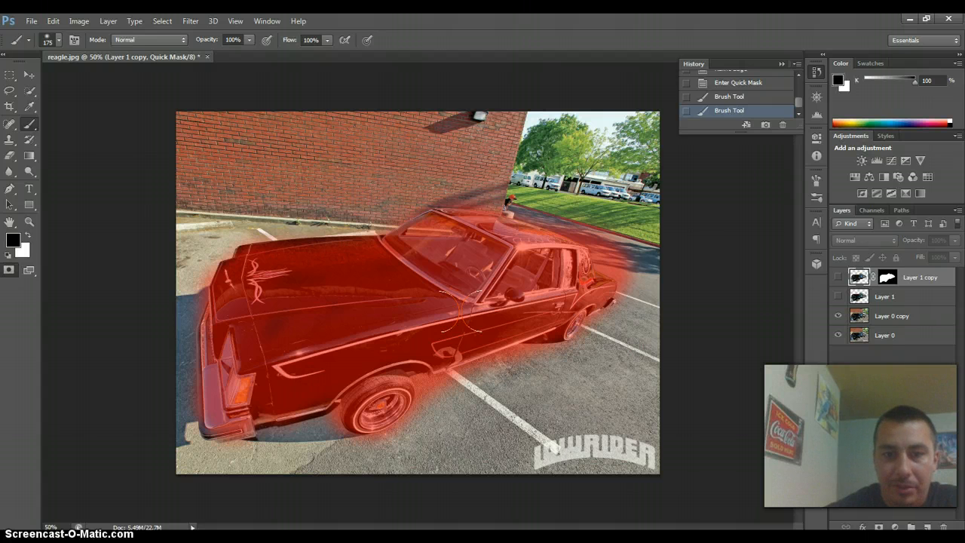
drag(460, 309, 435, 233)
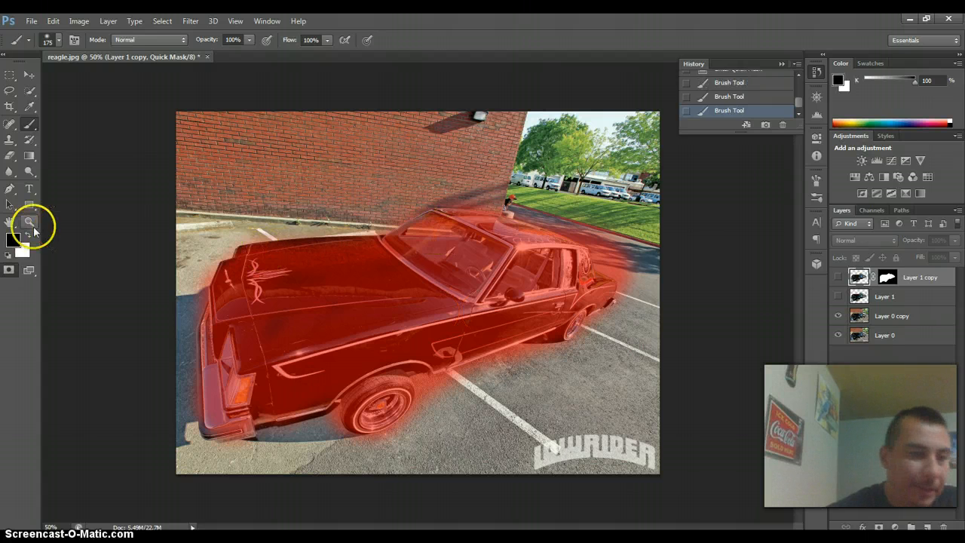
Step: Turn the Quick Mask into a selection and invert it so that the car is selected
click(11, 274)
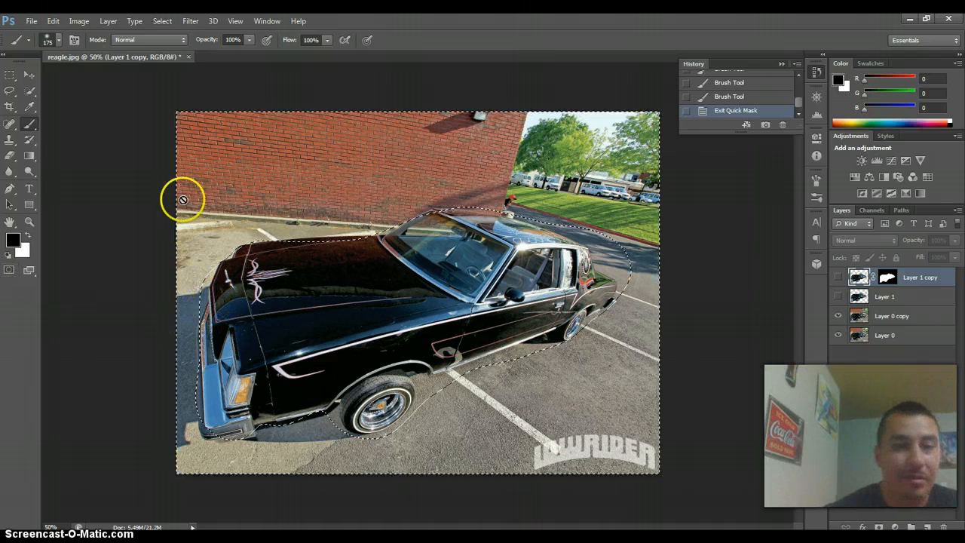
click(159, 22)
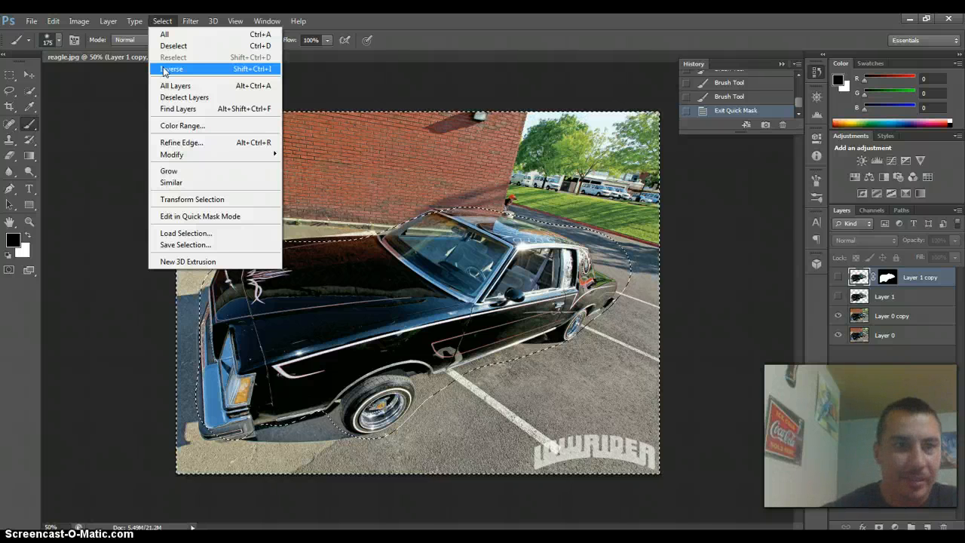
click(164, 68)
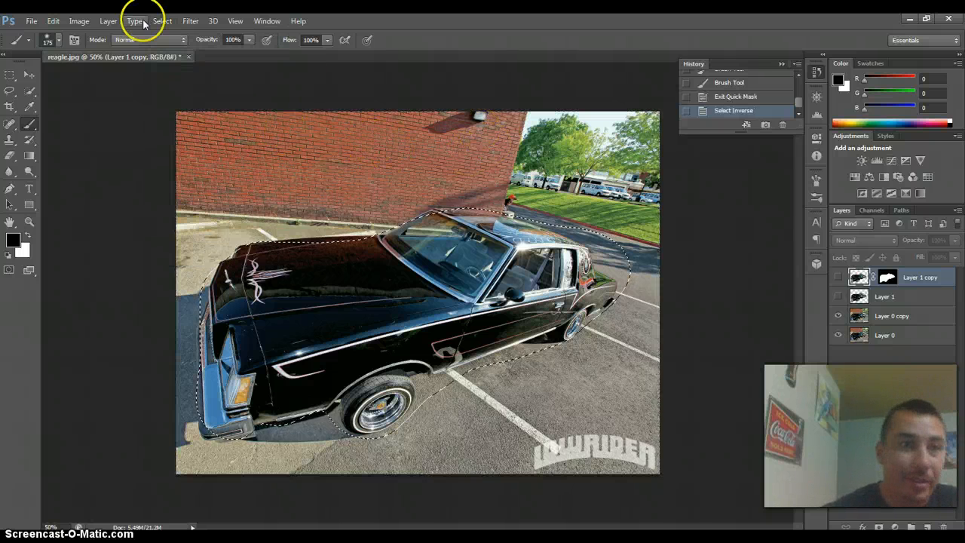
Step: Subtract the pavement around the trunk and lower body from the selection with a 45 px Quick Selection brush, and clear the selection
click(28, 90)
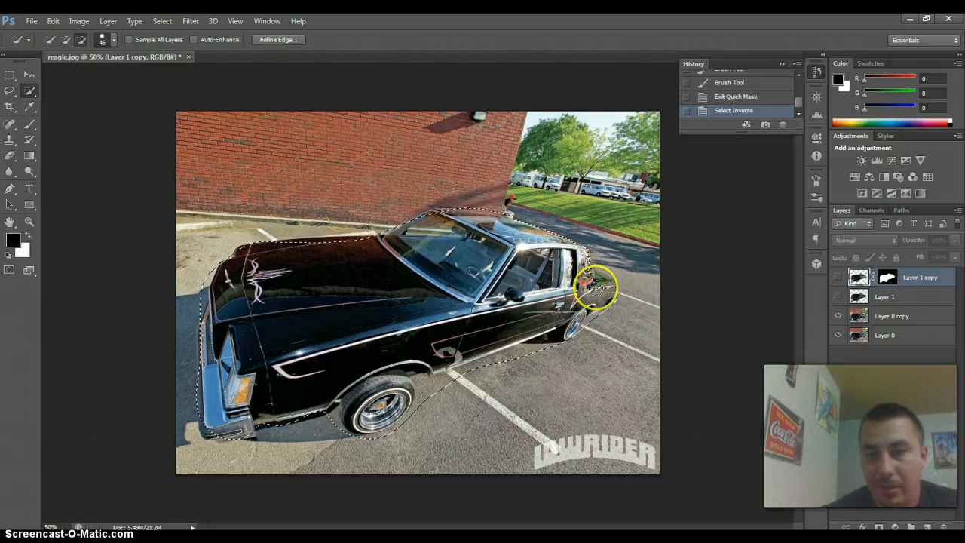
click(595, 288)
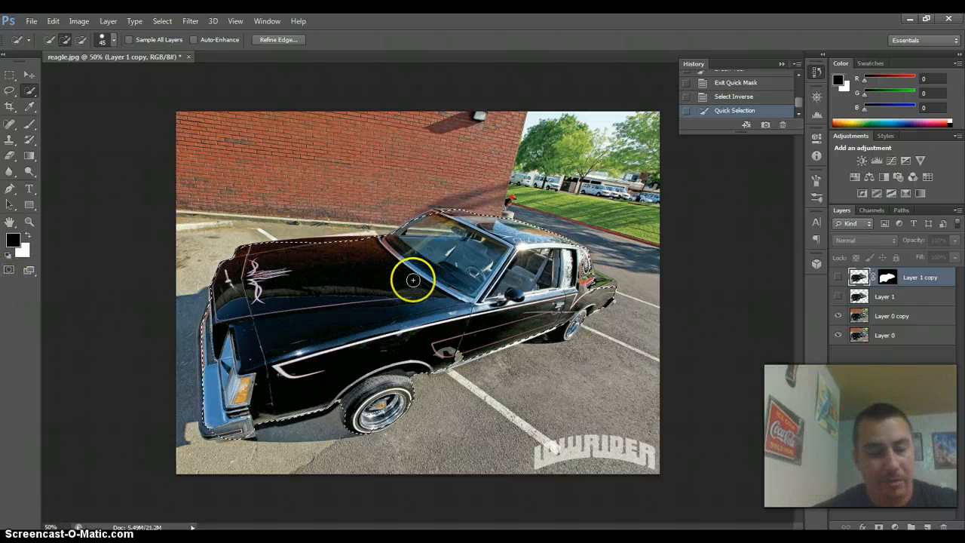
key(ctrl+d)
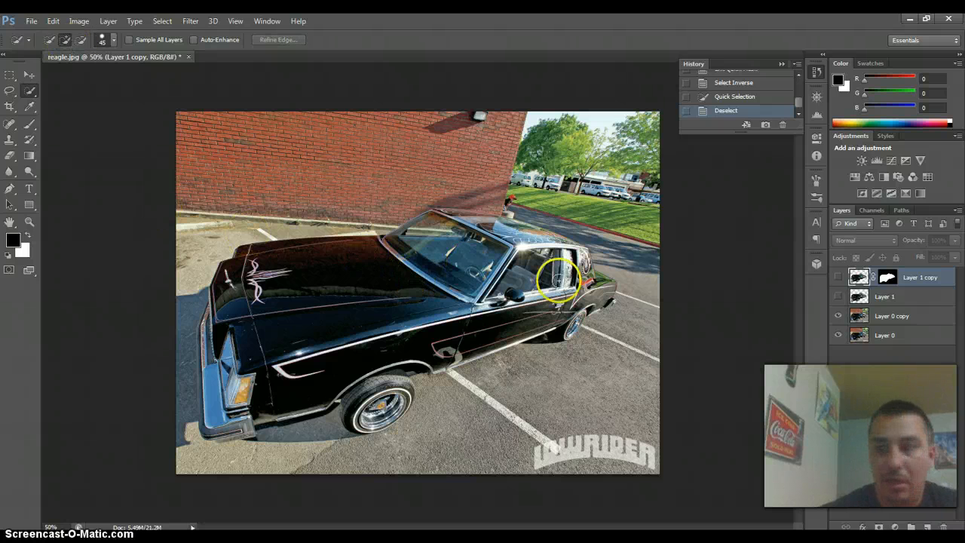
Step: Outline the front wheel with an Elliptical Marquee selection and clear that selection
click(12, 76)
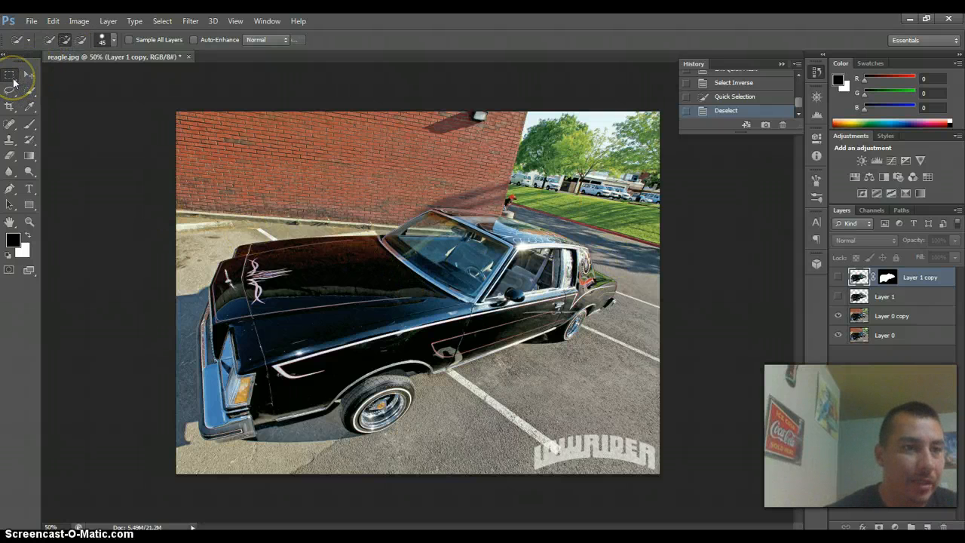
click(47, 85)
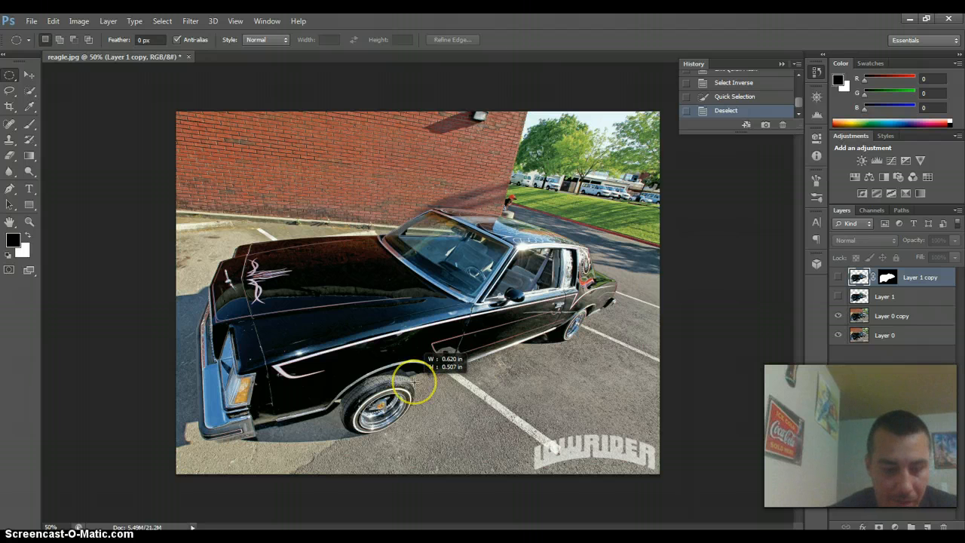
mouse_move(413, 383)
mouse_down()
mouse_move(399, 387)
mouse_move(422, 373)
mouse_move(426, 351)
mouse_move(430, 390)
mouse_move(423, 377)
mouse_move(416, 391)
mouse_up()
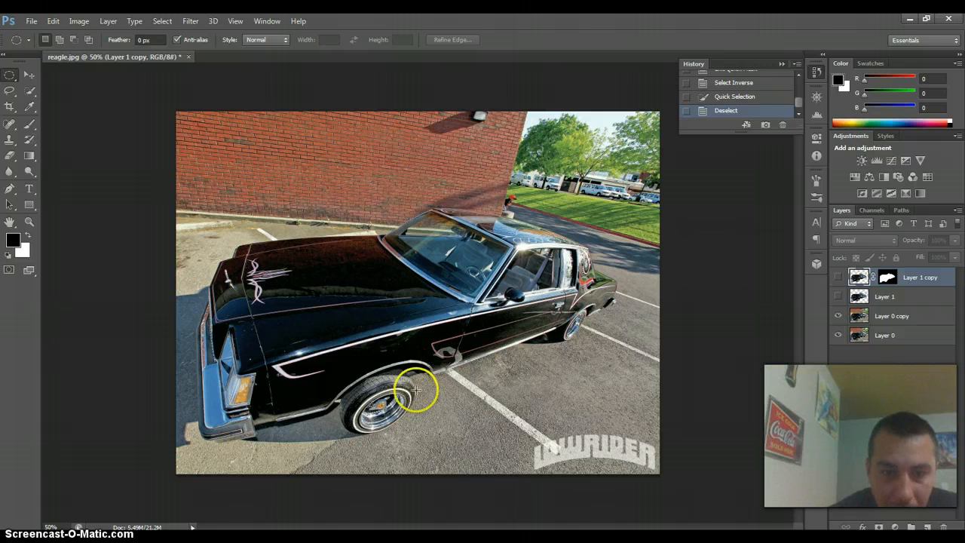
click(417, 392)
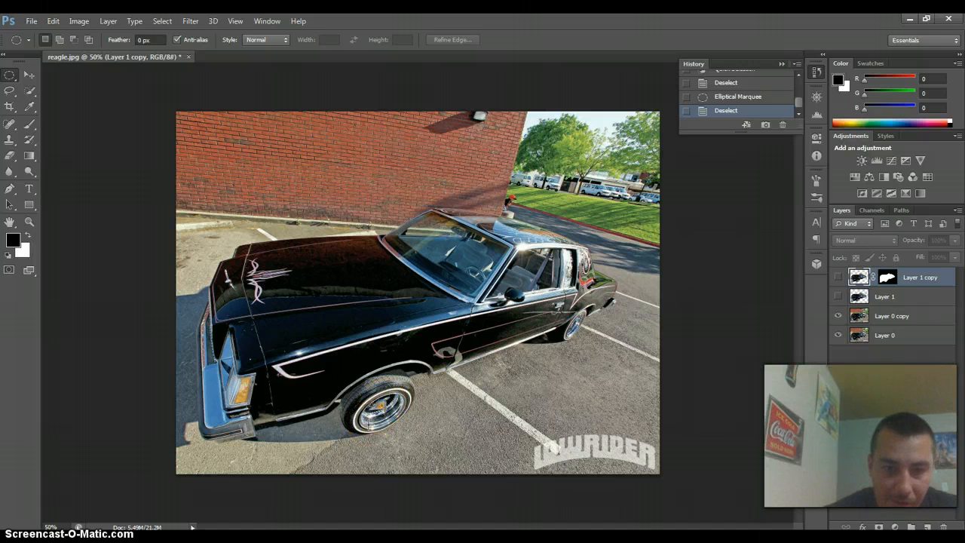
Step: Select an elliptical area spanning the hood and windshield, copy it onto its own layer, and activate the Move tool
drag(417, 392, 419, 297)
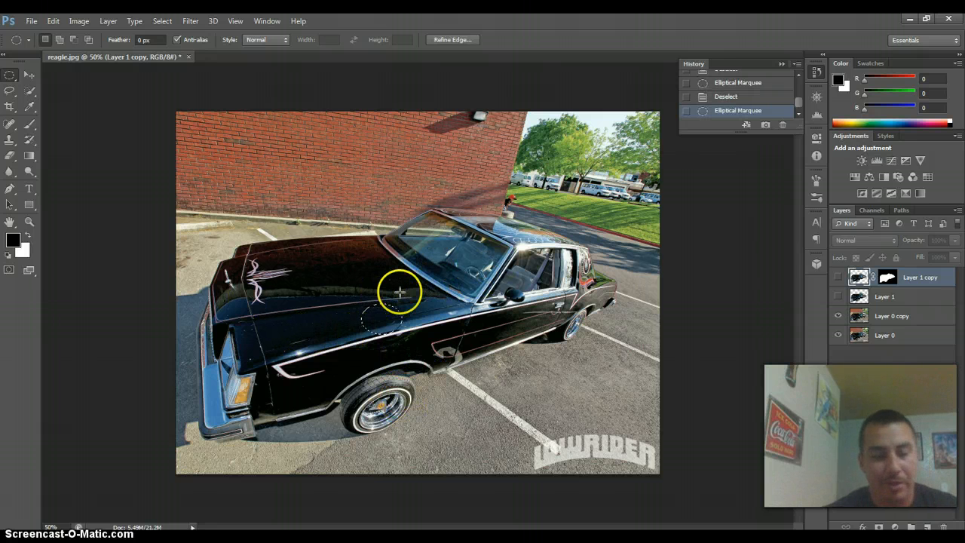
click(399, 294)
drag(372, 306, 368, 312)
drag(423, 264, 469, 230)
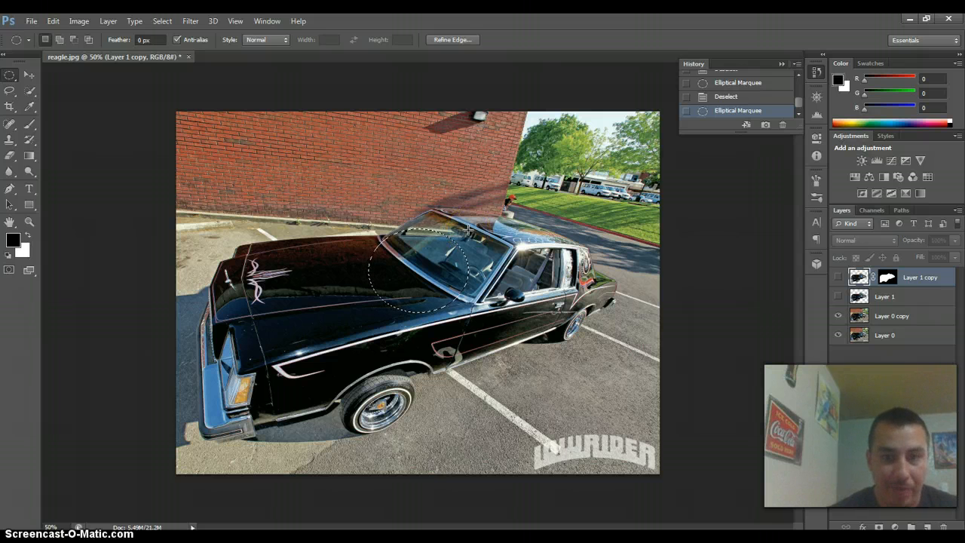
key(ctrl+j)
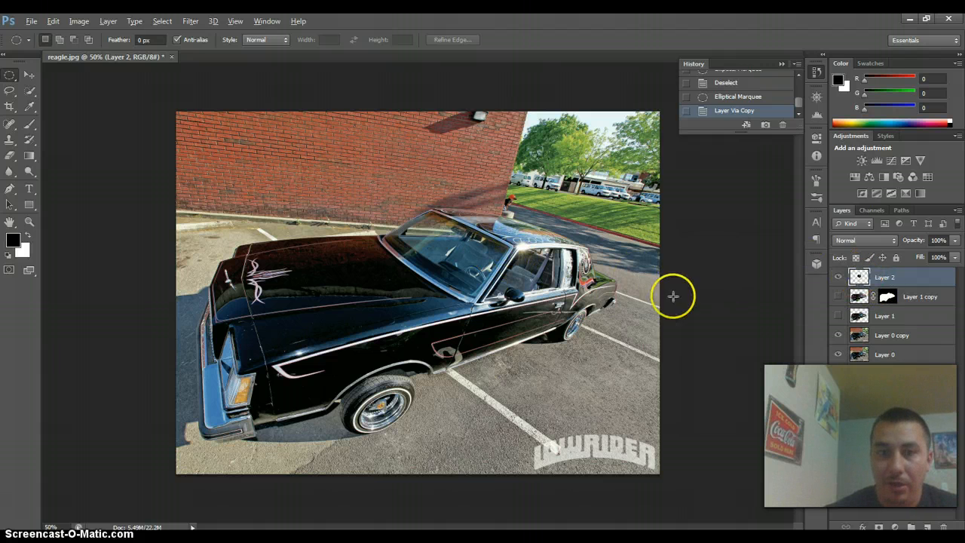
click(31, 74)
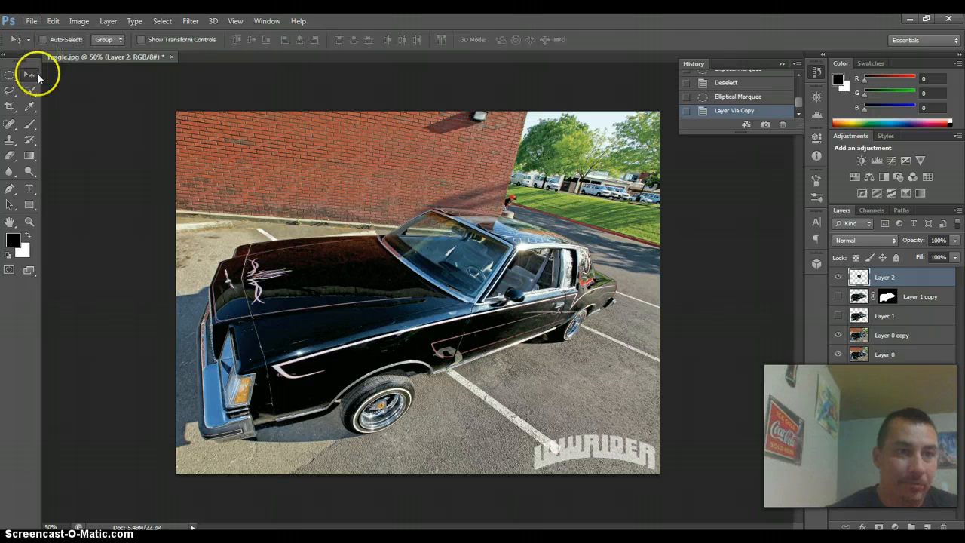
Step: Place copies of the elliptical cutout over the brick wall and beside the car roof, and delete all three elliptical layers
drag(447, 260, 328, 184)
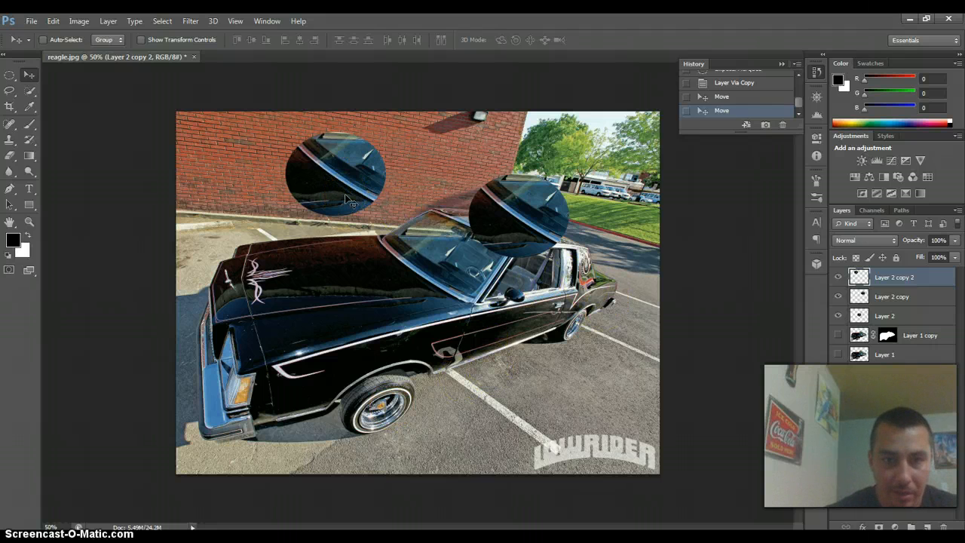
shift+click(920, 301)
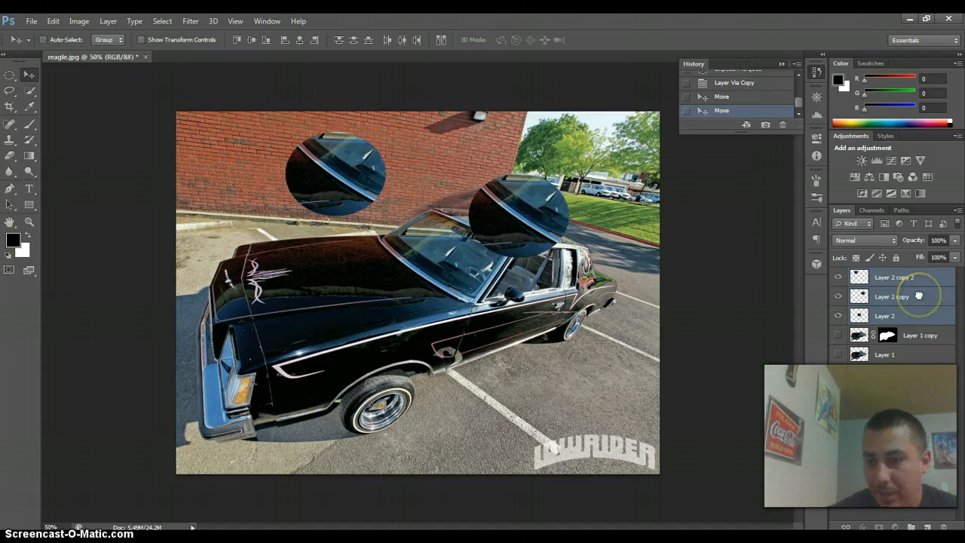
click(942, 528)
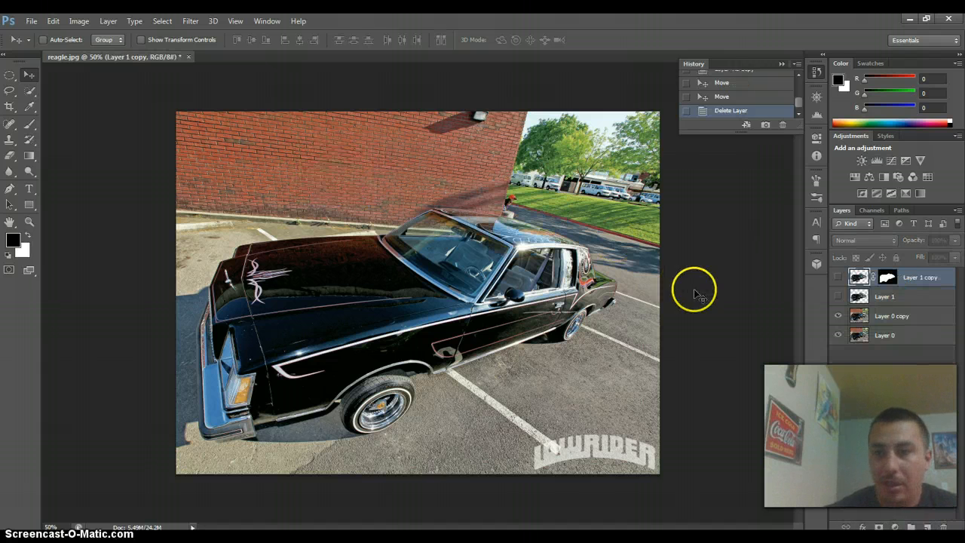
Step: Make Layer 1 and Layer 1 copy visible
click(840, 297)
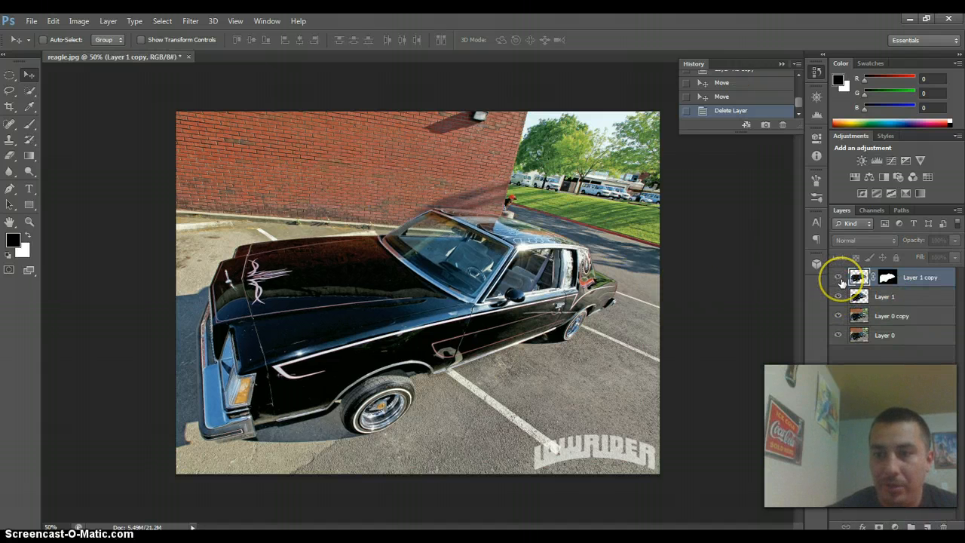
click(840, 278)
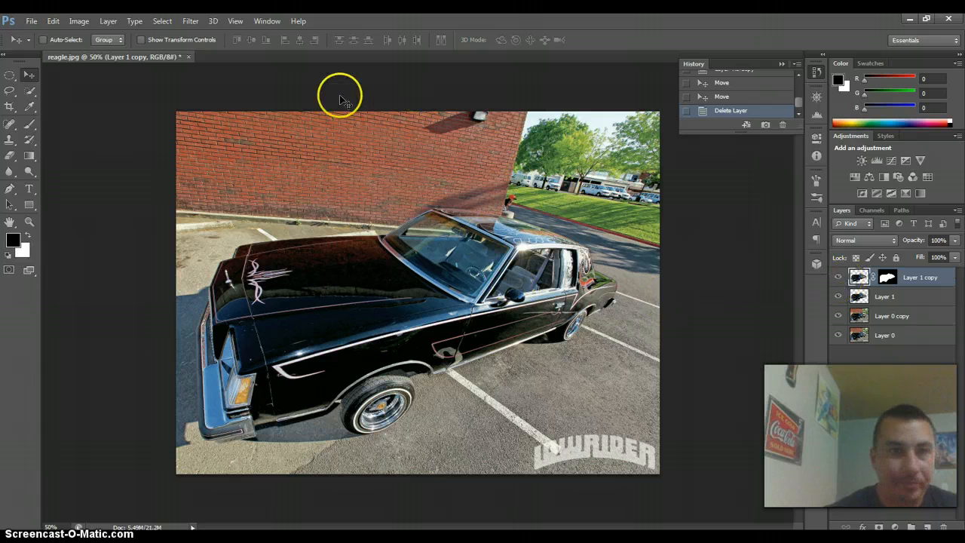
Step: Try a Radial Blur on Layer 1 copy with amount 15, Spin method and Good quality, and undo it
click(191, 21)
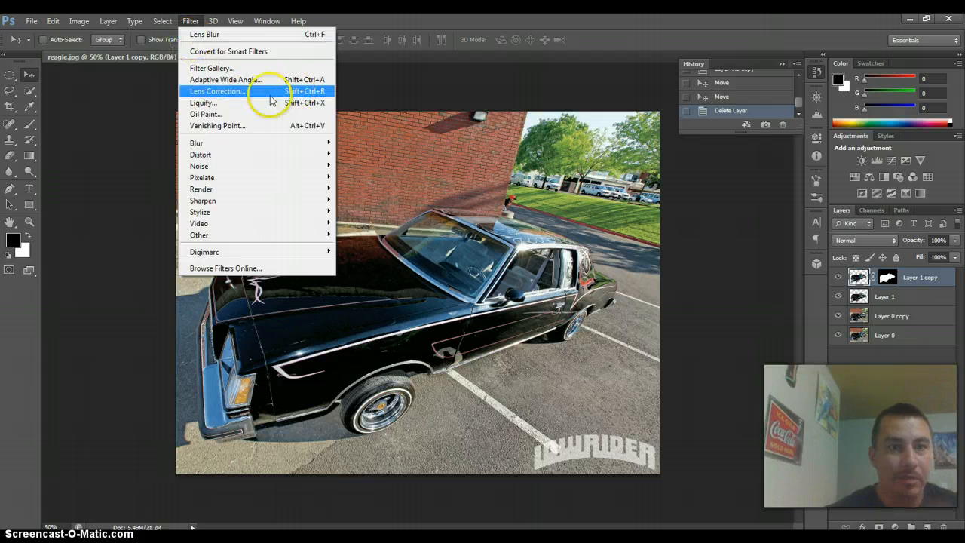
mouse_move(241, 151)
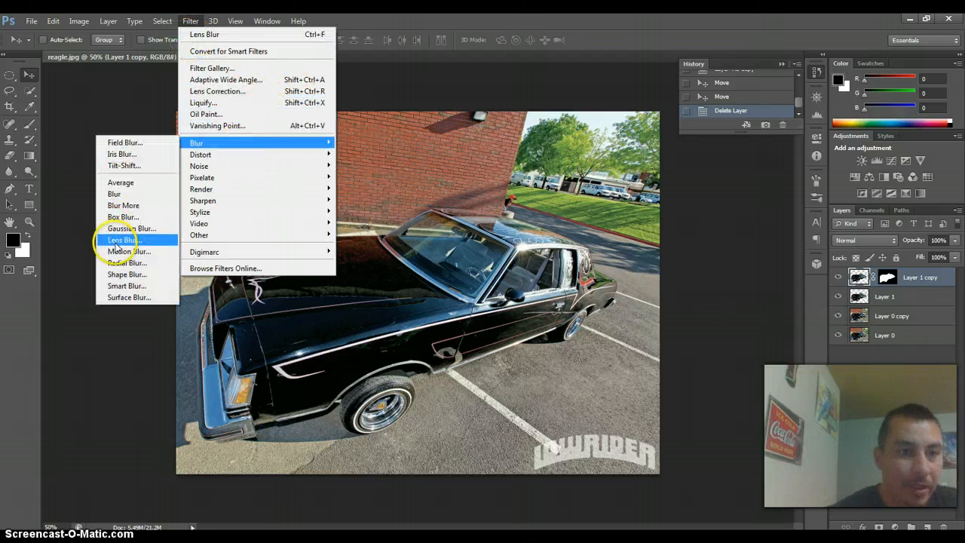
click(121, 263)
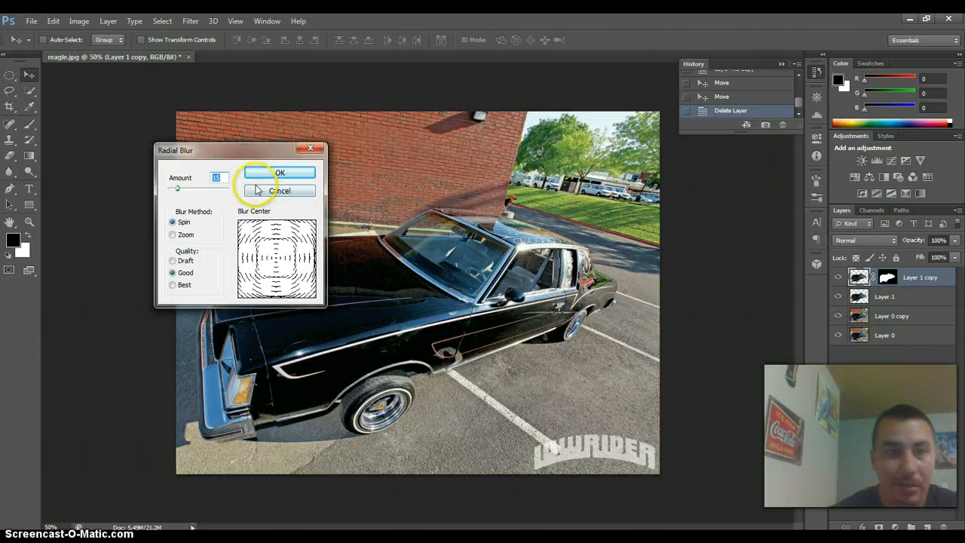
click(278, 177)
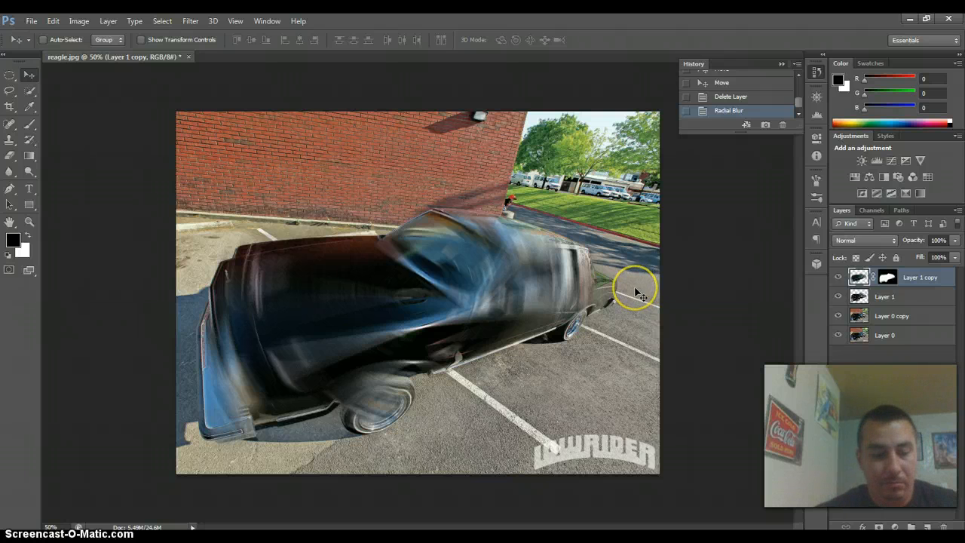
key(ctrl+z)
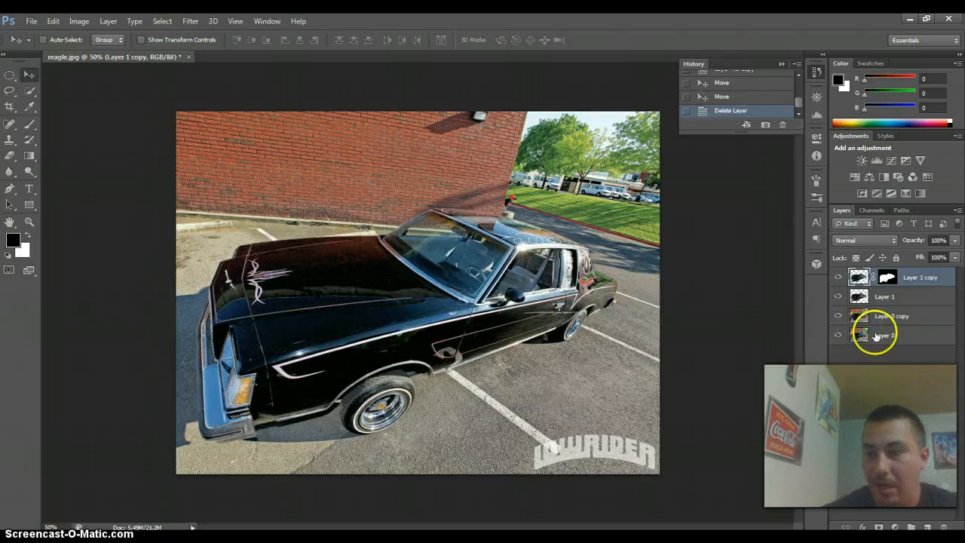
Step: Apply a Radial Blur to Layer 0 with amount 15, Spin method and Good quality
click(874, 334)
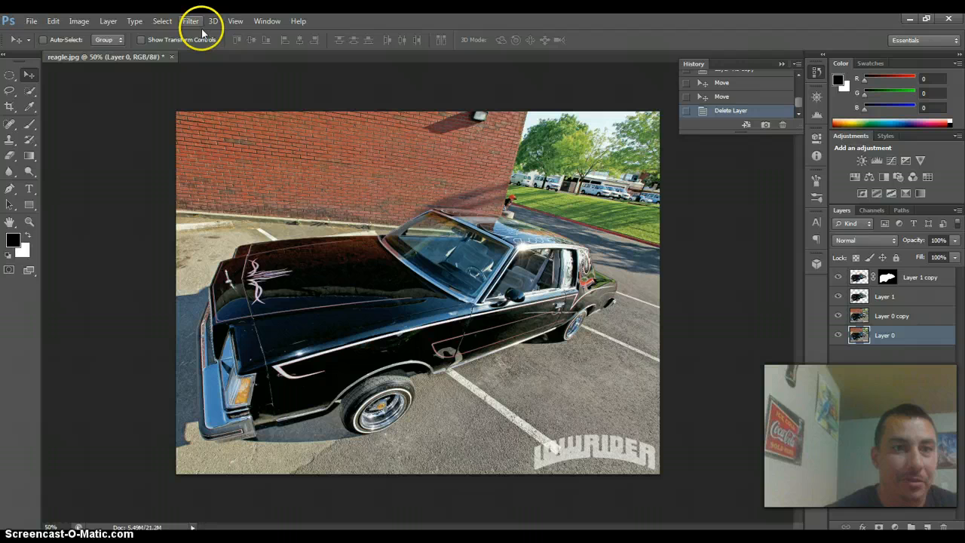
click(162, 29)
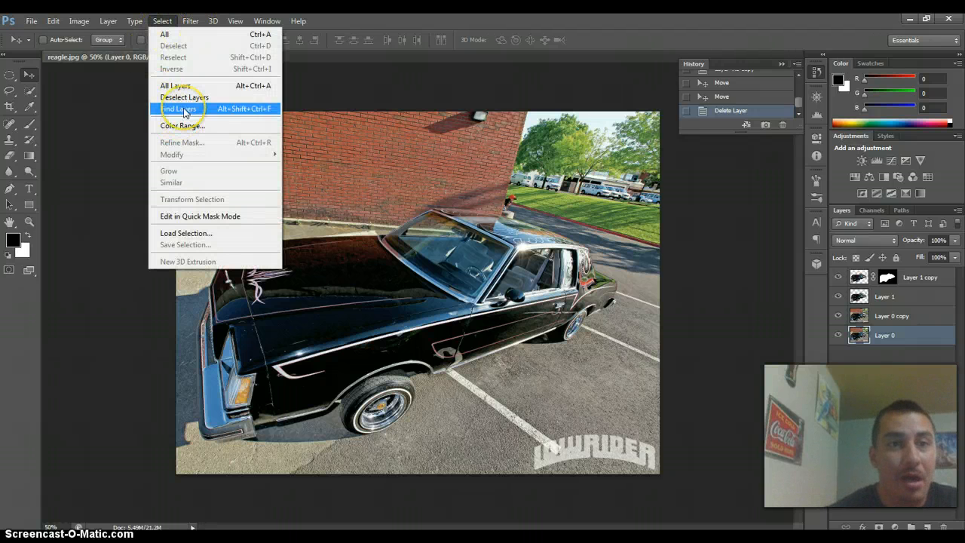
mouse_move(190, 21)
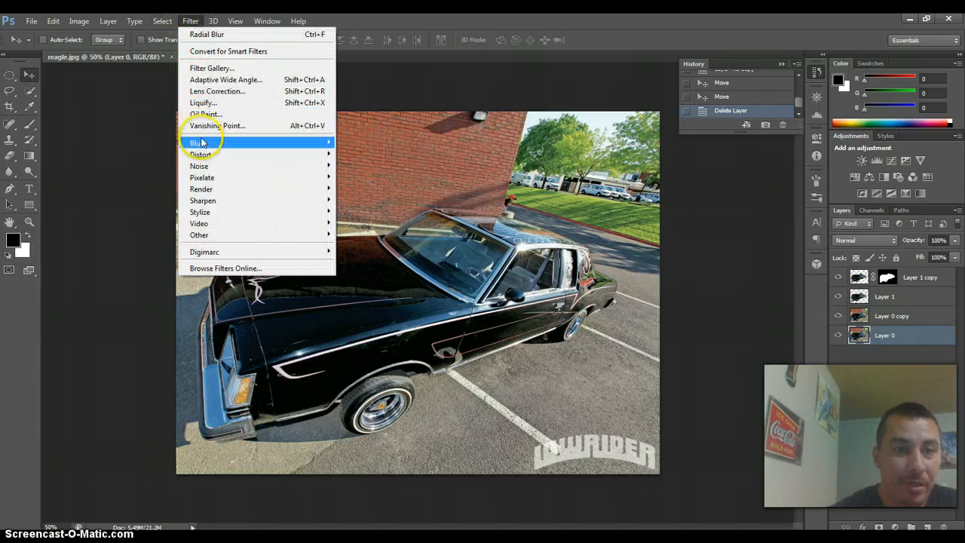
mouse_move(196, 142)
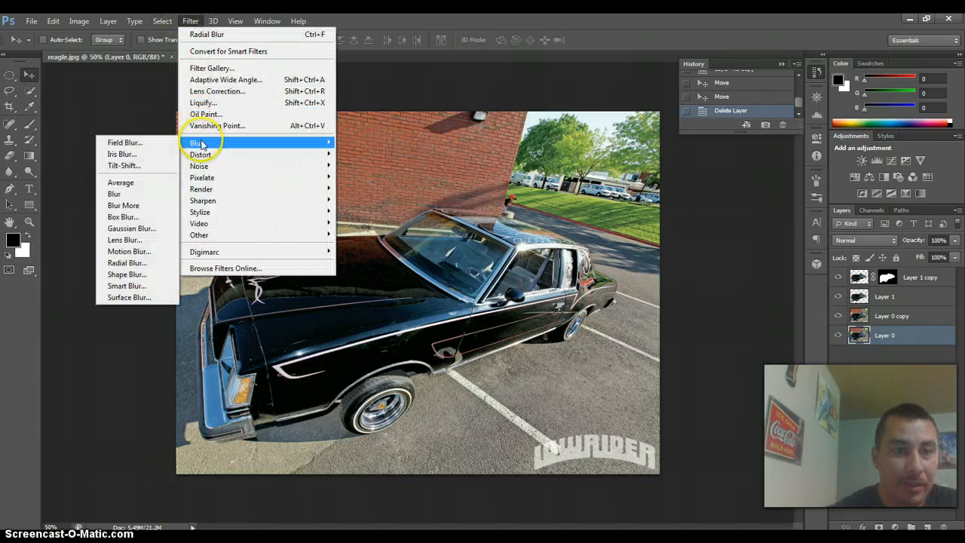
click(128, 263)
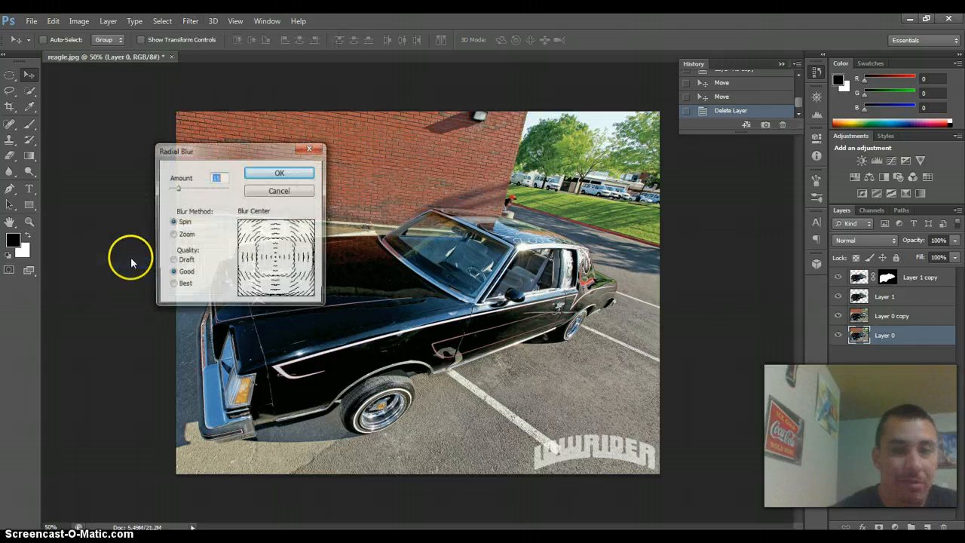
click(285, 173)
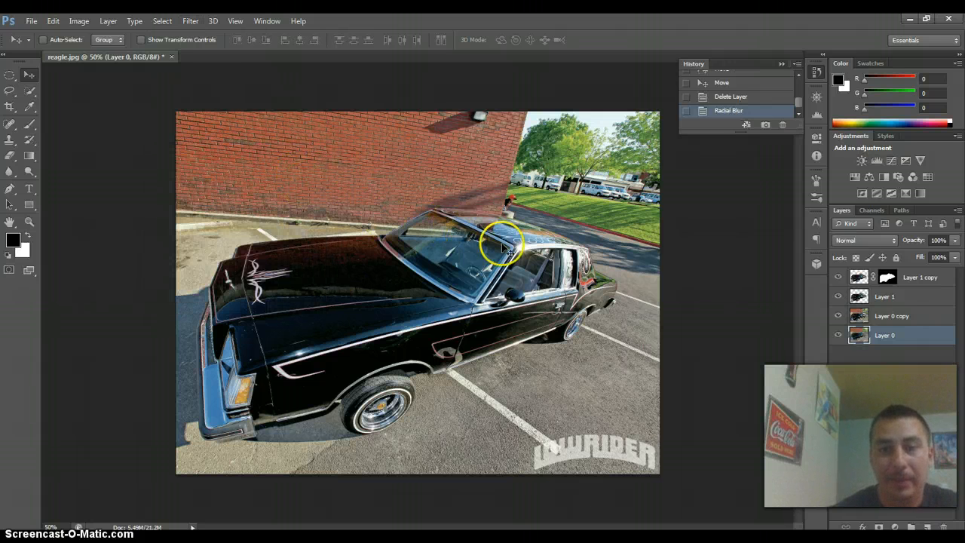
Step: Hide Layer 1 and Layer 0 copy so that the car cutout shows over Layer 0
click(838, 297)
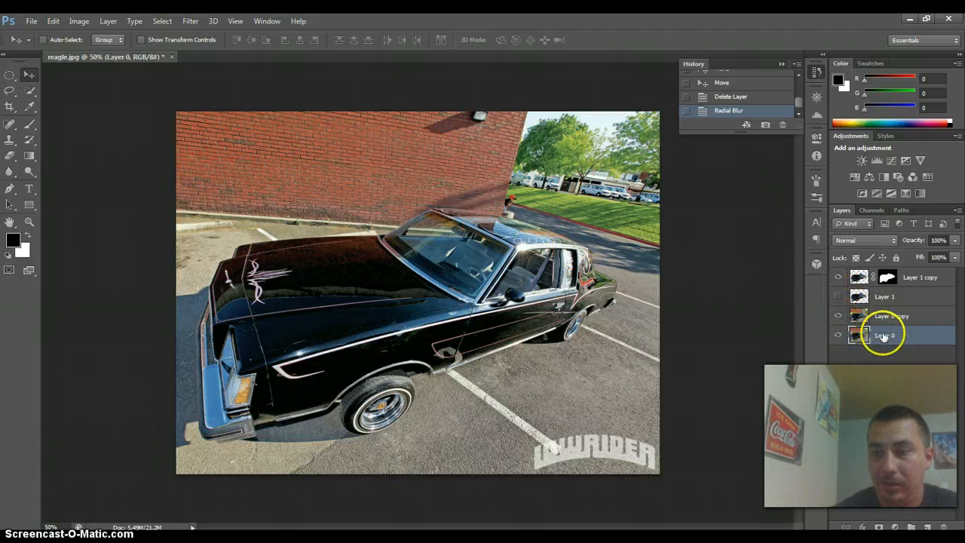
click(839, 317)
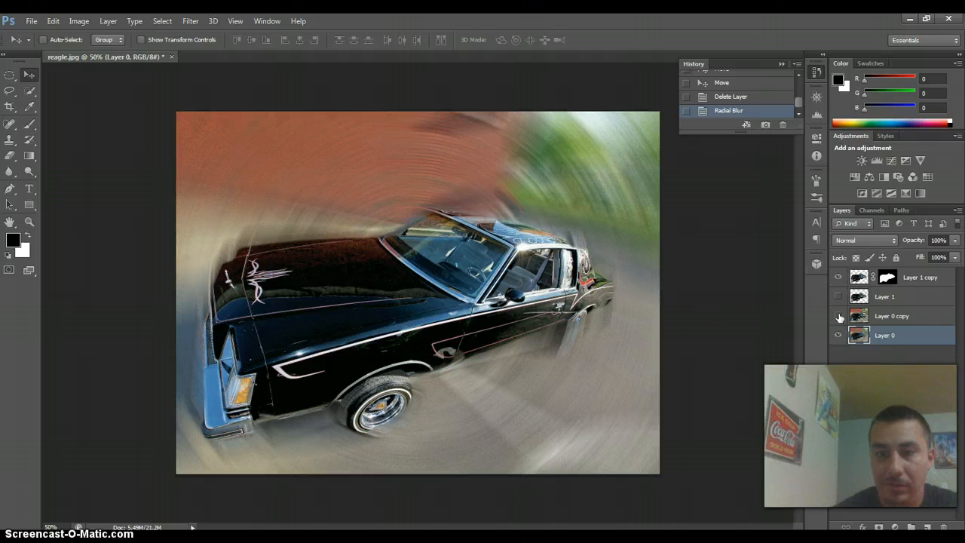
drag(840, 319, 545, 233)
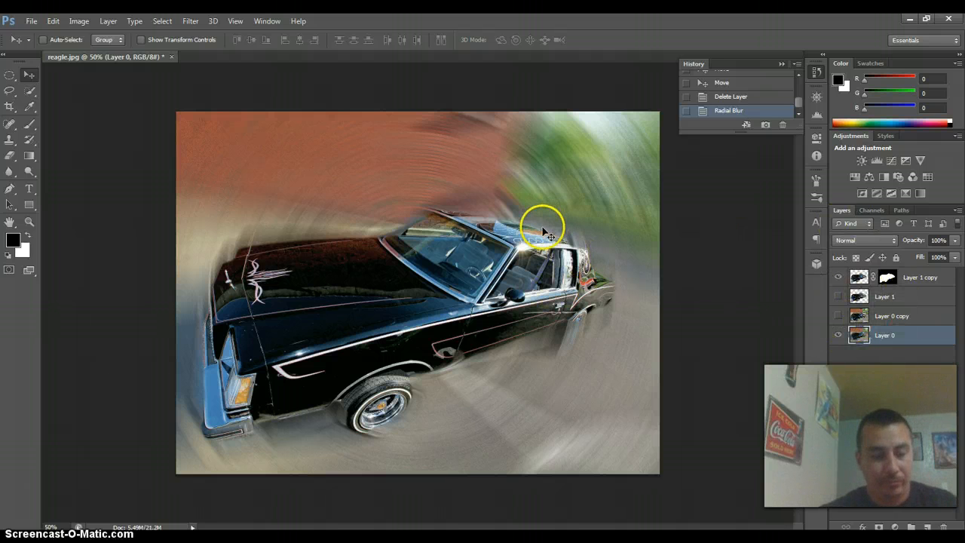
Step: Undo the blur on Layer 0 and reapply Radial Blur with a lower amount, Spin method and Good quality
key(ctrl+z)
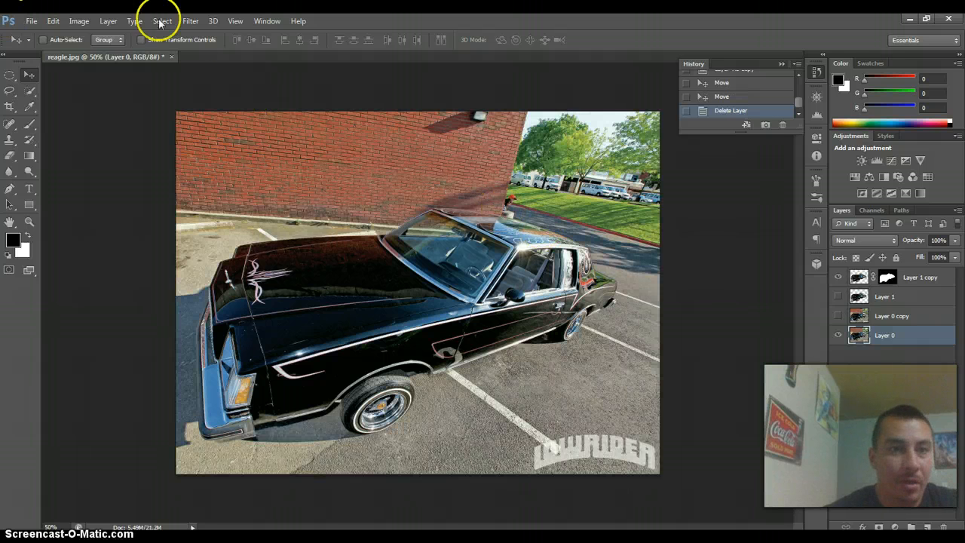
click(189, 24)
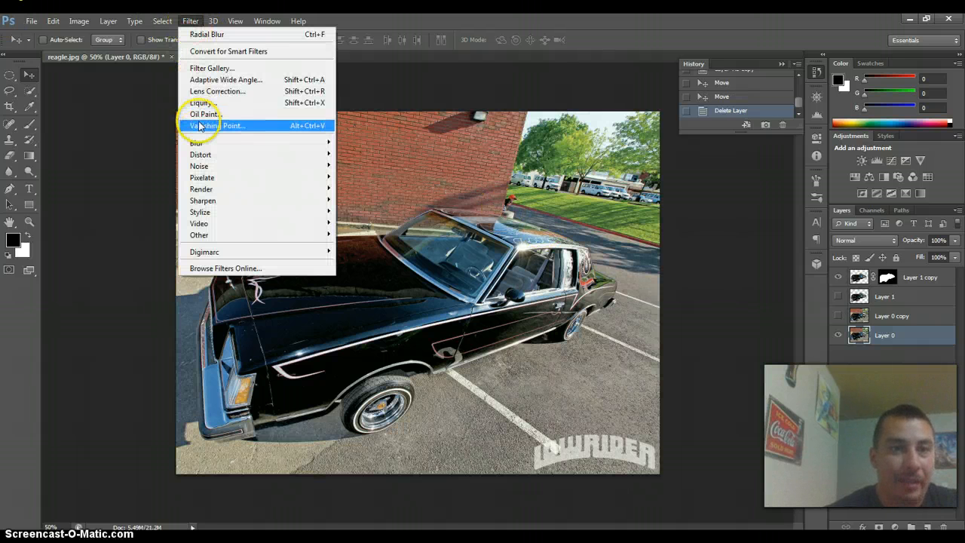
mouse_move(204, 142)
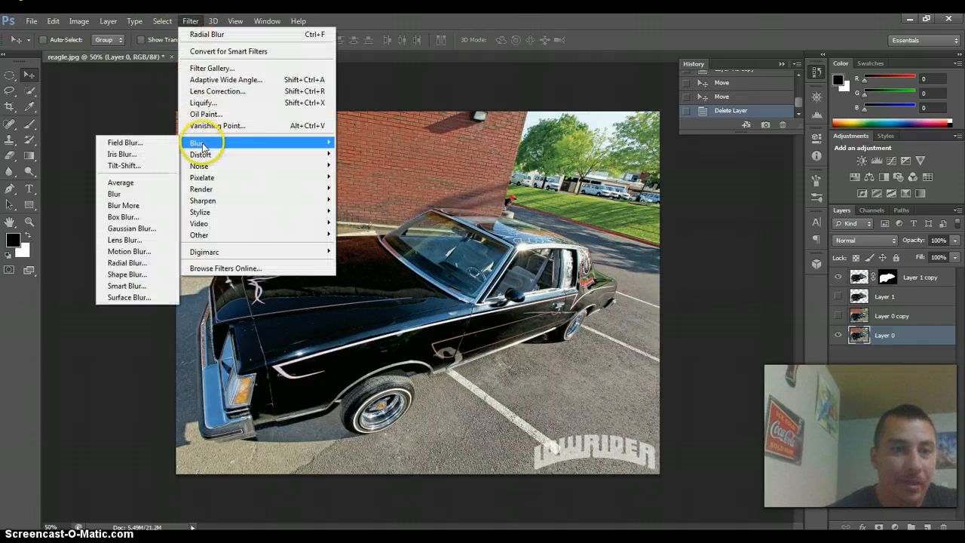
click(133, 265)
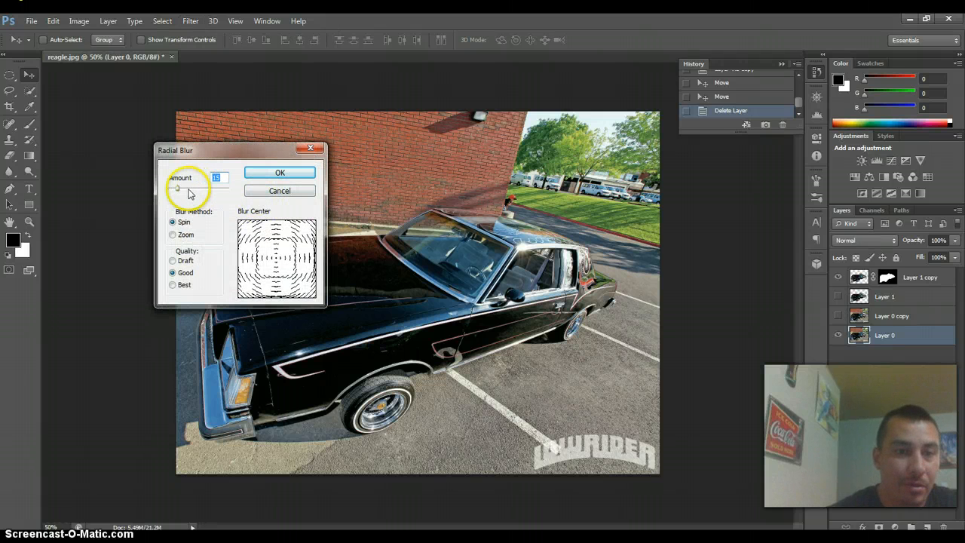
drag(180, 190, 171, 189)
click(278, 172)
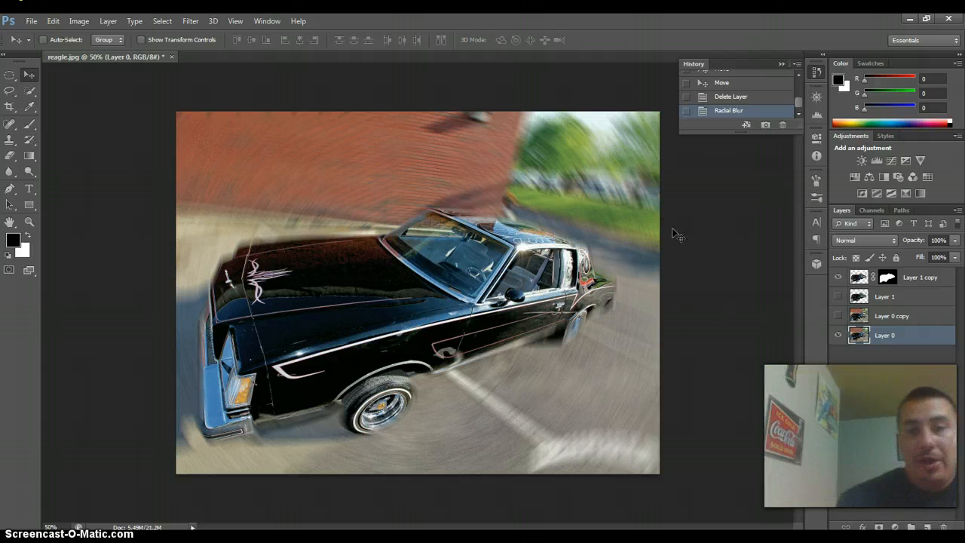
Step: Review the Marquee, Quick Selection, Magic Wand and Lasso tool variants, and switch Quick Mask mode on and off
click(27, 78)
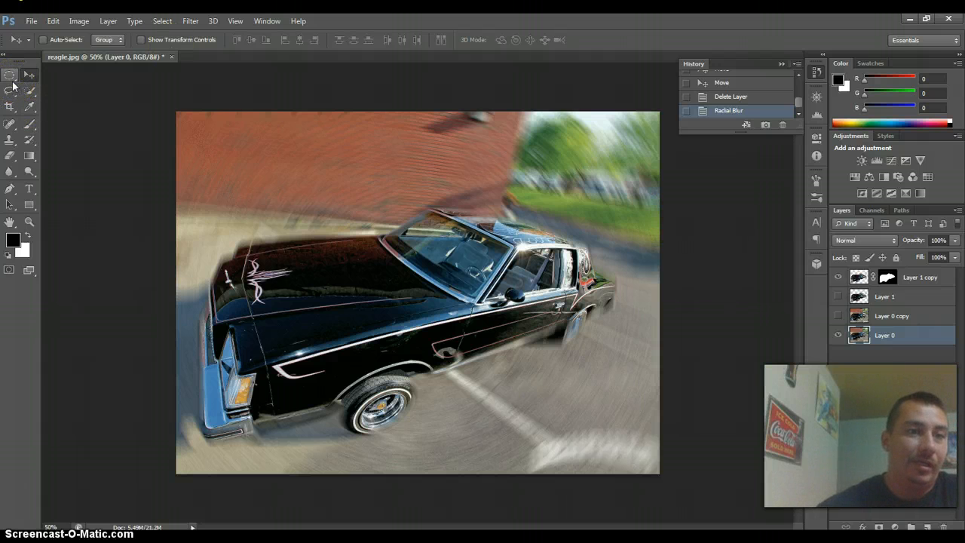
click(12, 80)
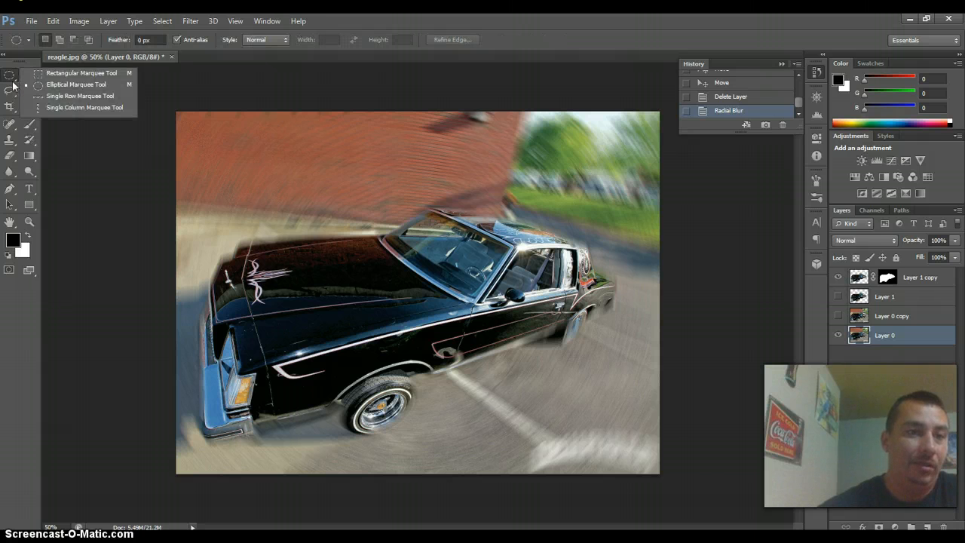
click(79, 84)
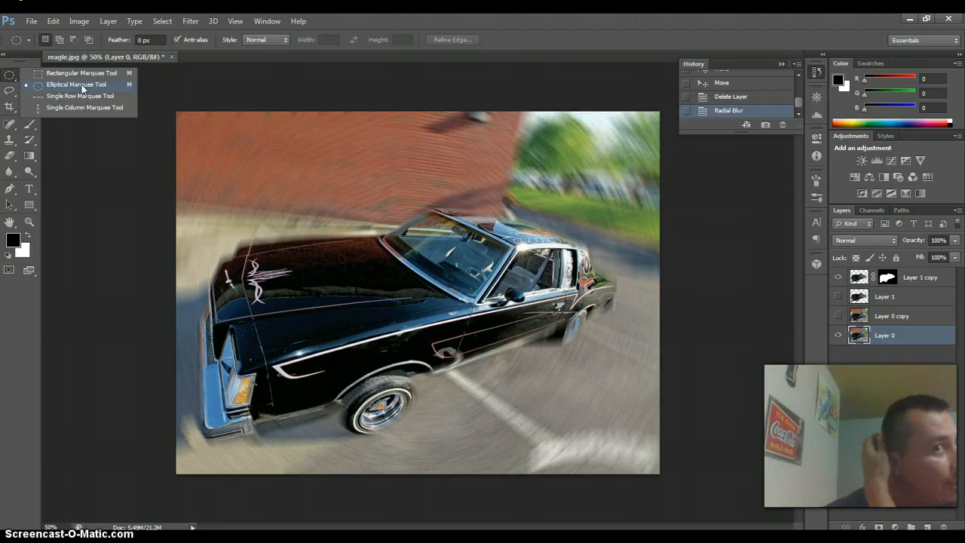
click(97, 205)
click(22, 83)
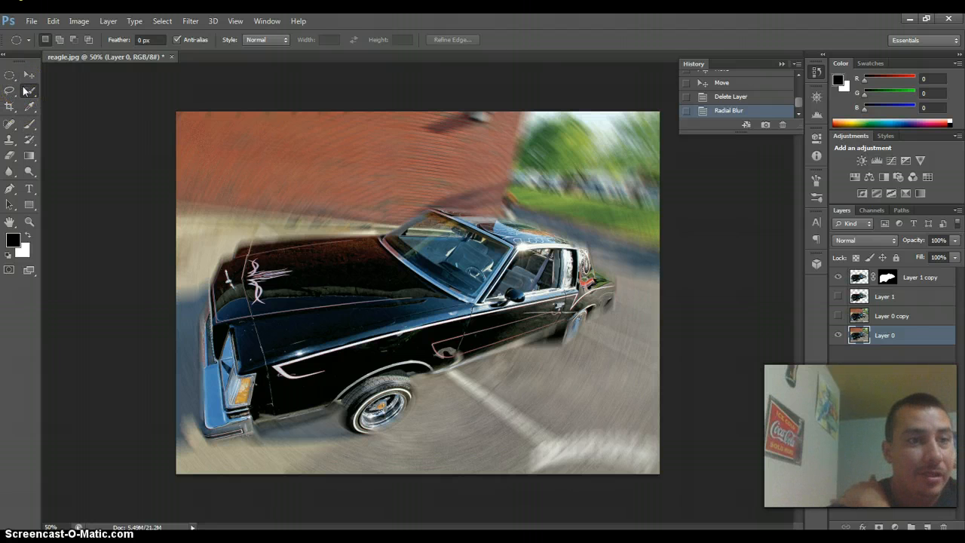
click(24, 89)
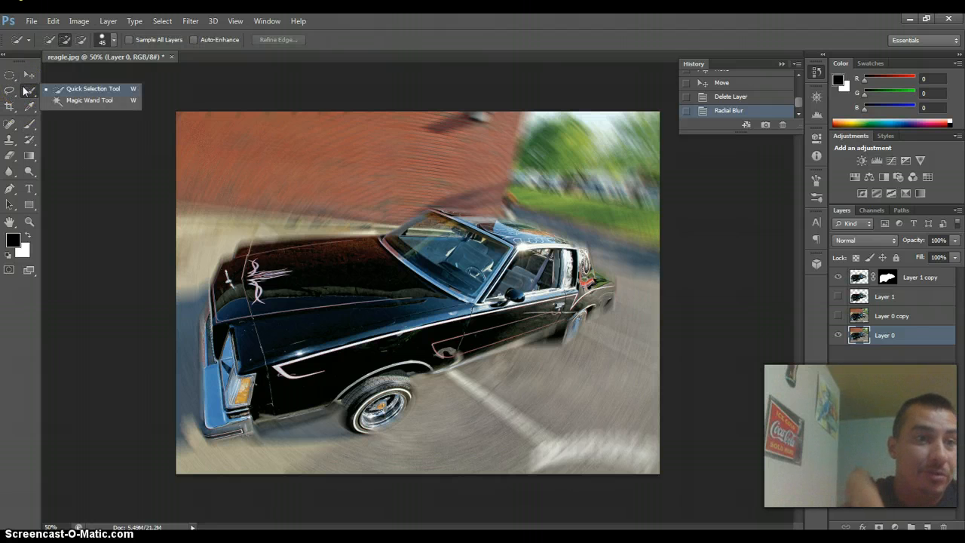
click(80, 101)
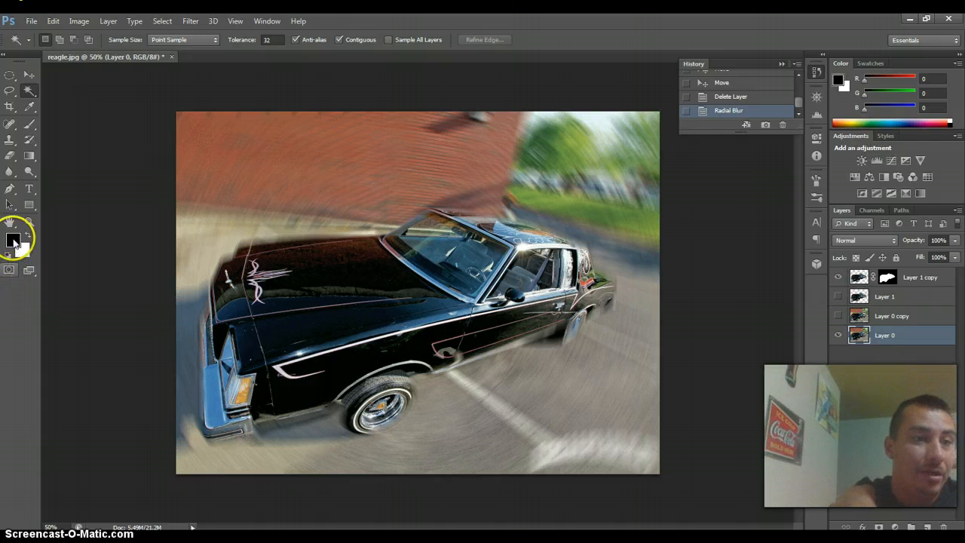
click(9, 91)
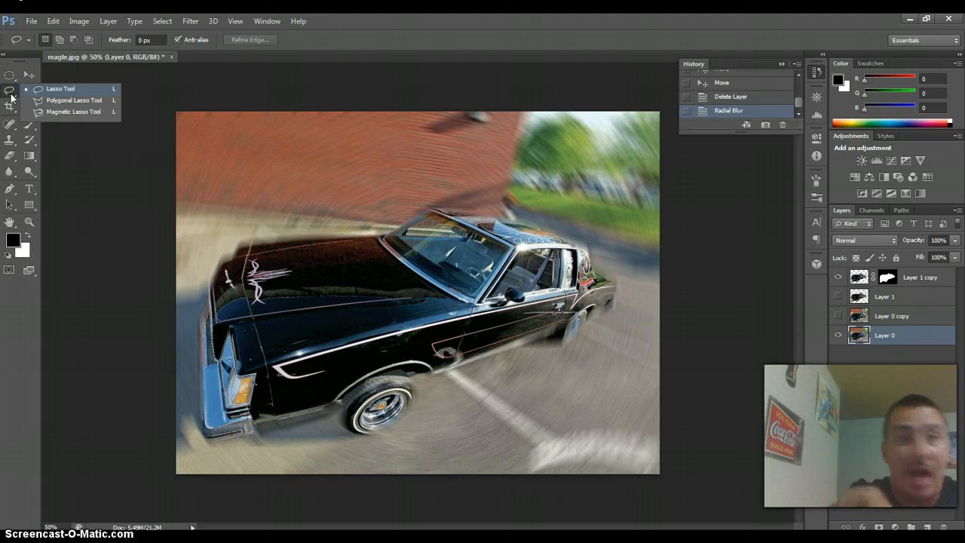
click(60, 93)
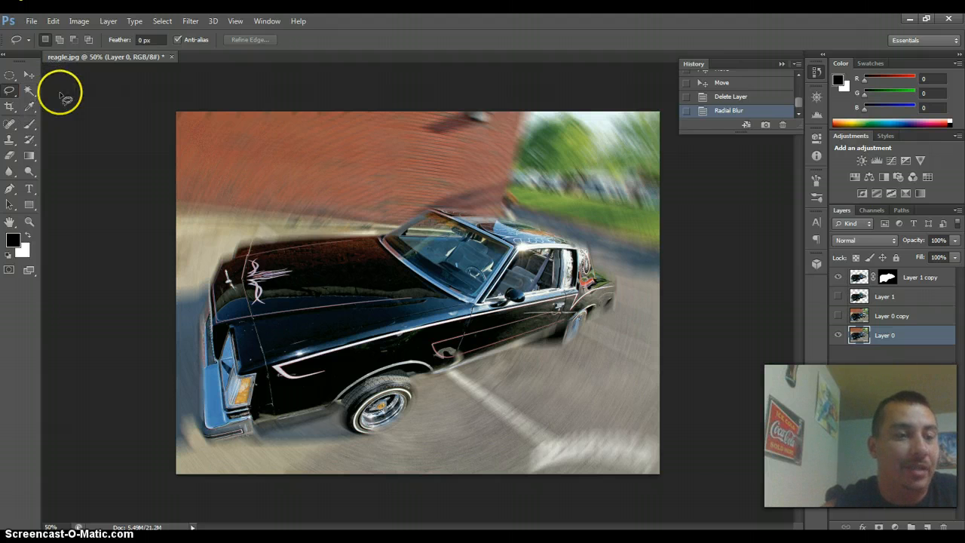
click(9, 271)
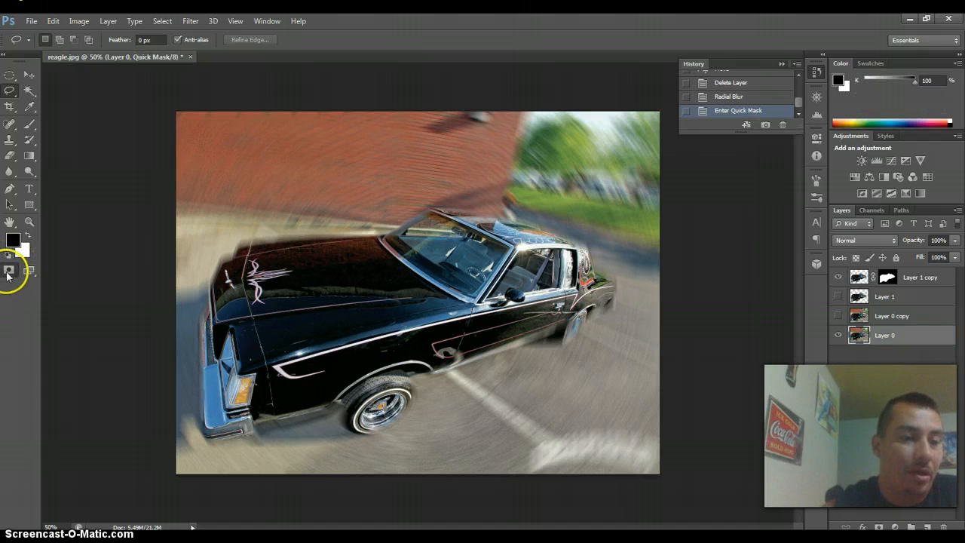
click(10, 272)
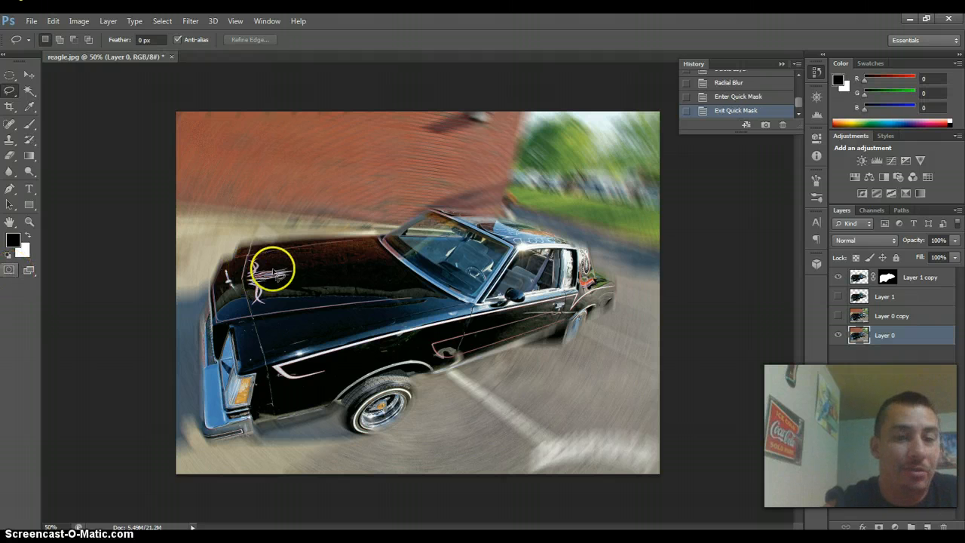
Step: Paint a black 175 px brush stroke behind the car roof on Layer 0 outside Quick Mask mode, and undo it
click(31, 123)
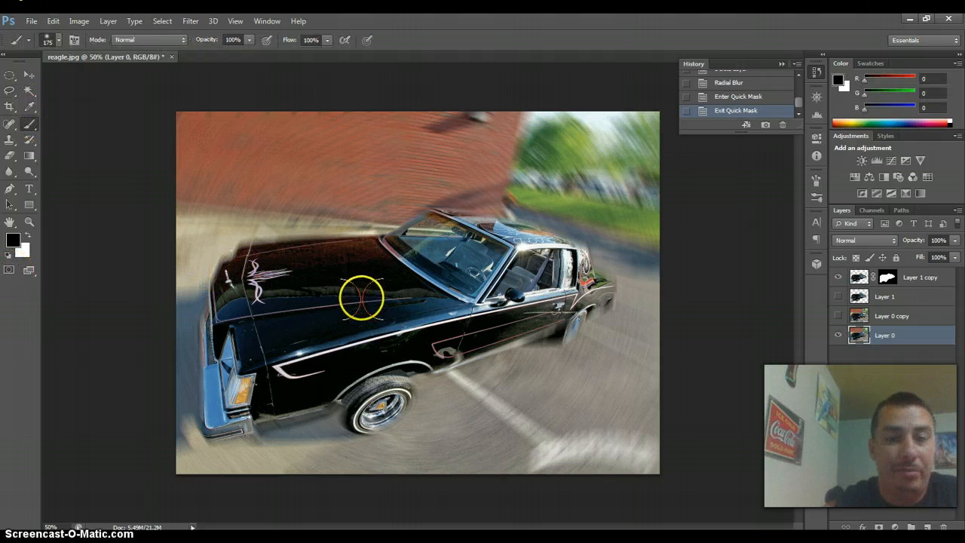
drag(603, 215, 355, 229)
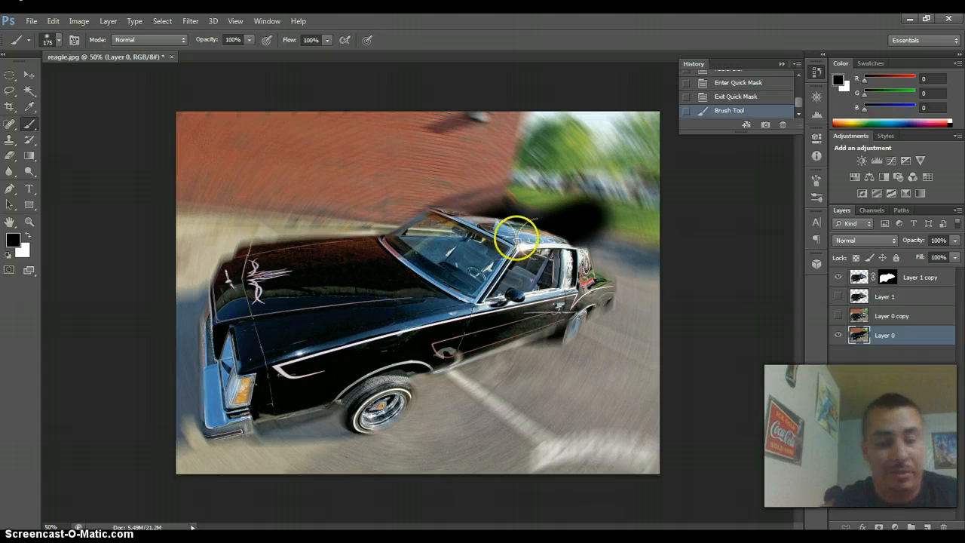
key(ctrl+z)
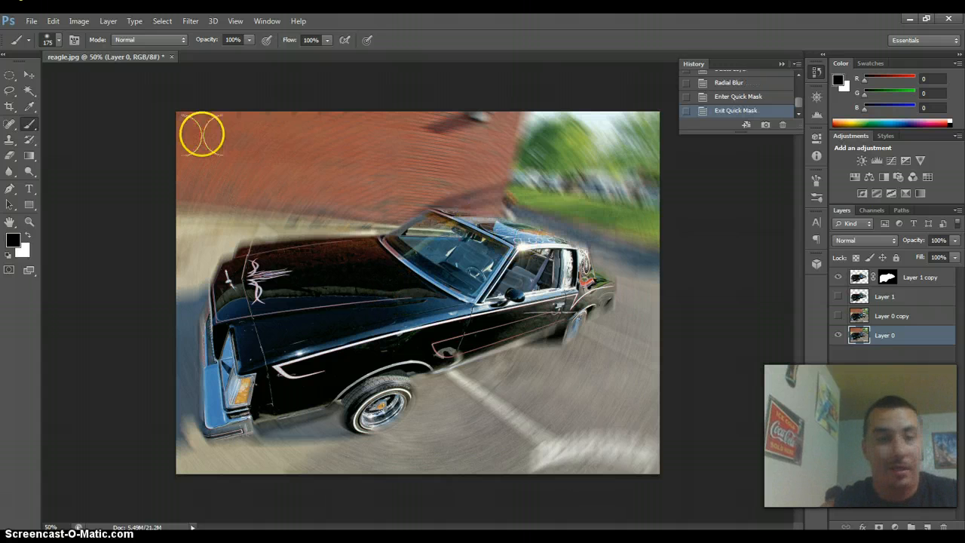
Step: Enter Quick Mask mode and paint the mask over the car's hood and windshield with the 175 px brush
click(9, 269)
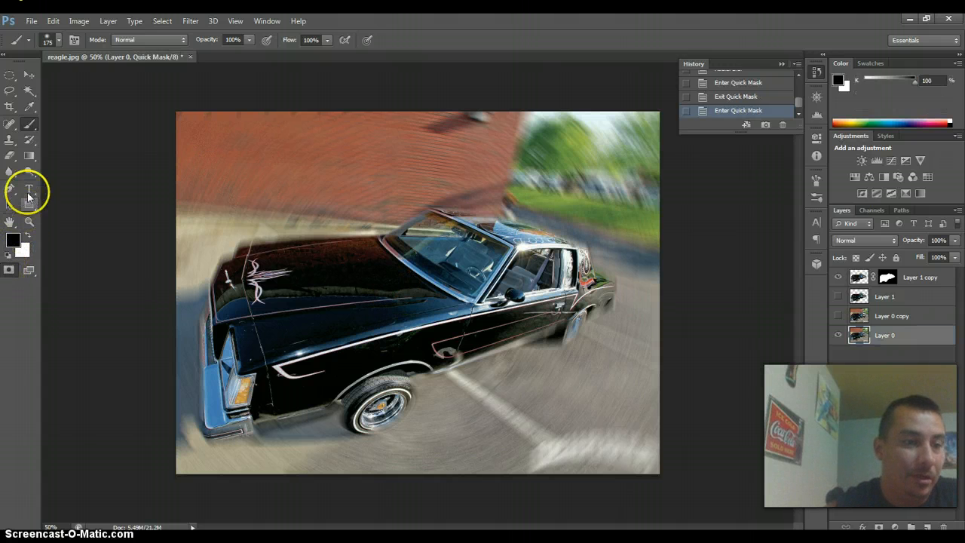
mouse_move(264, 295)
mouse_down()
mouse_move(266, 286)
mouse_move(423, 278)
mouse_move(356, 327)
mouse_move(270, 294)
mouse_move(354, 308)
mouse_up()
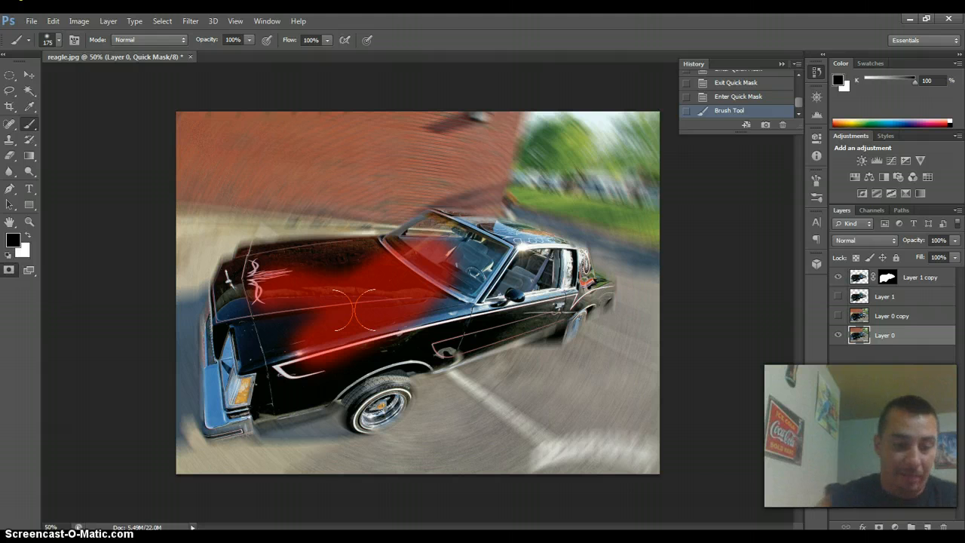
click(279, 226)
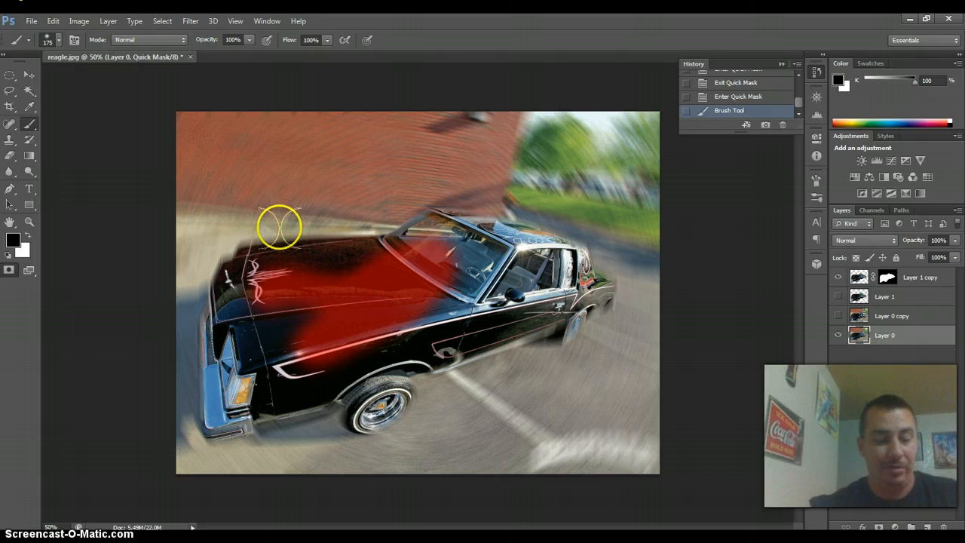